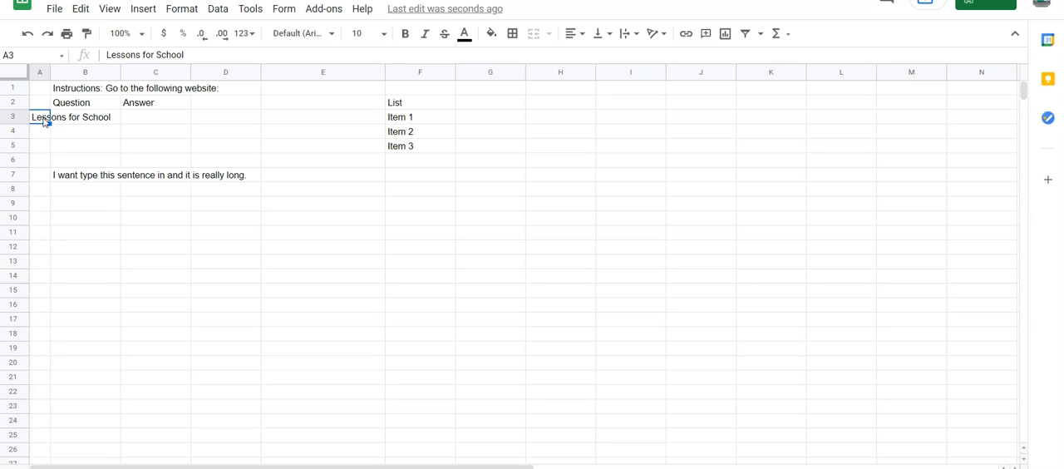
Rotate the "Lessons for School" text in cell A3 upward with the Rotate up option.
{"action": "left_click", "coordinate": [182, 9]}
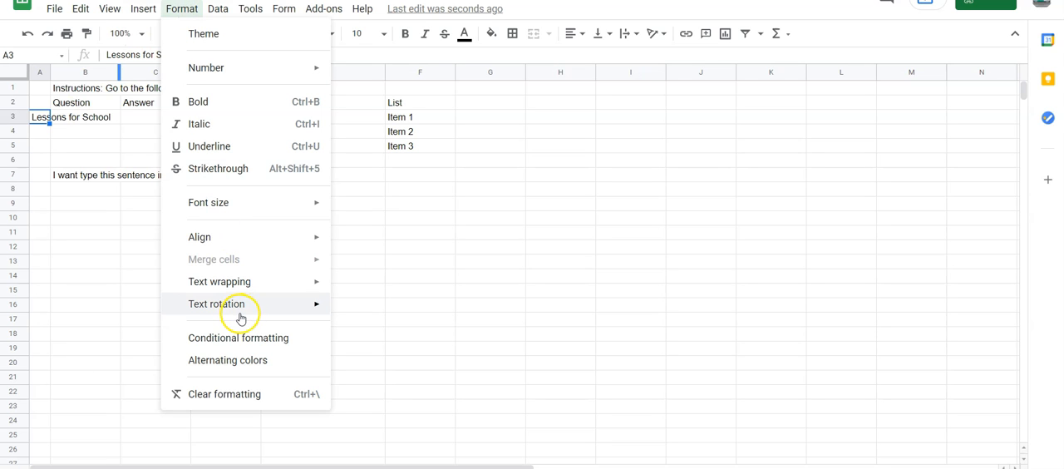
{"action": "mouse_move", "coordinate": [242, 319]}
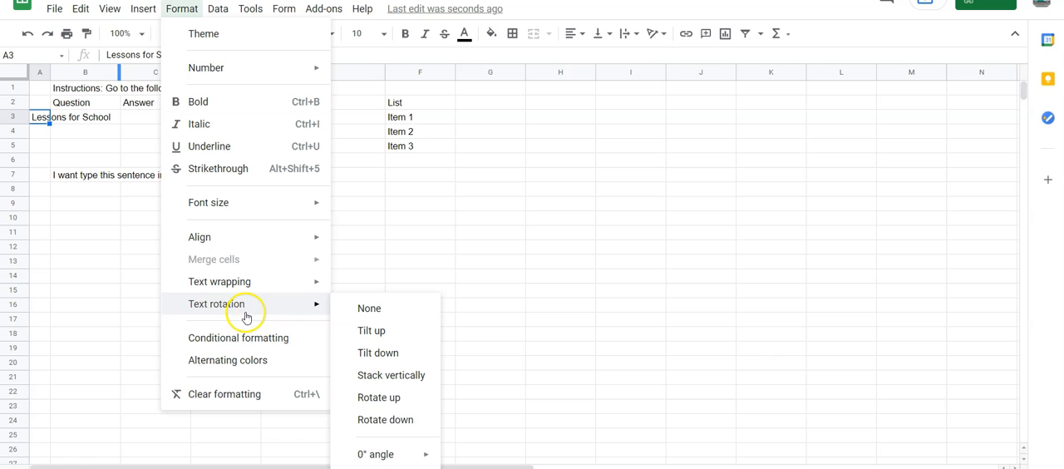
{"action": "left_click", "coordinate": [404, 406]}
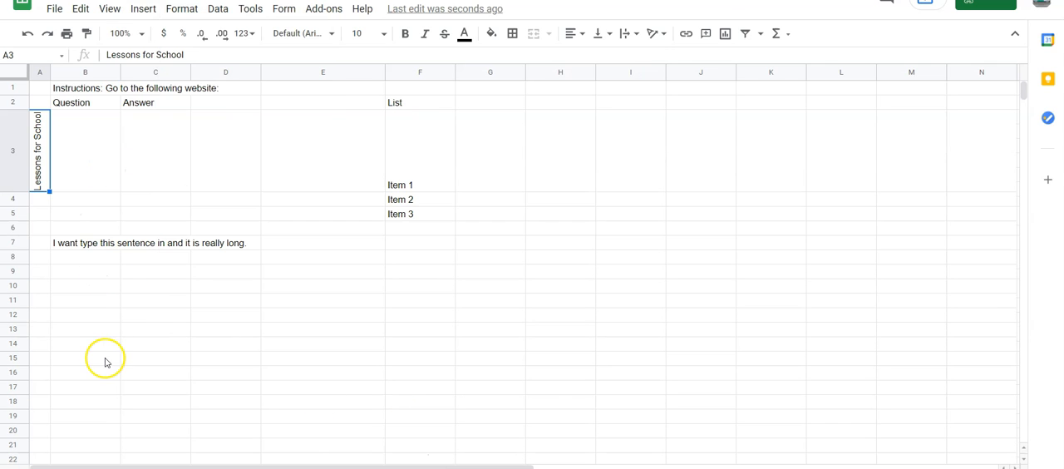
{"action": "left_click", "coordinate": [84, 182]}
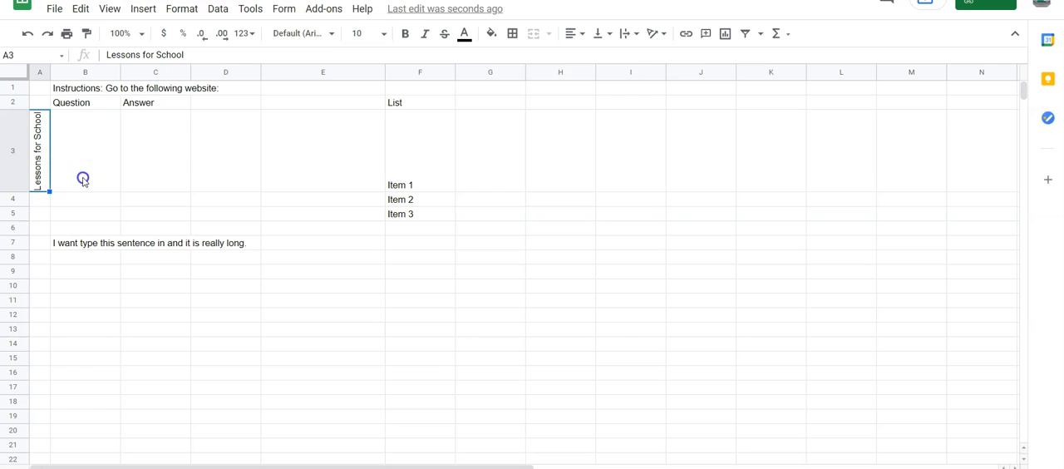
Merge cells A3:A7 into one cell around the rotated "Lessons for School" text.
{"action": "left_click", "coordinate": [41, 147]}
{"action": "left_click", "coordinate": [47, 248], "text": "shift"}
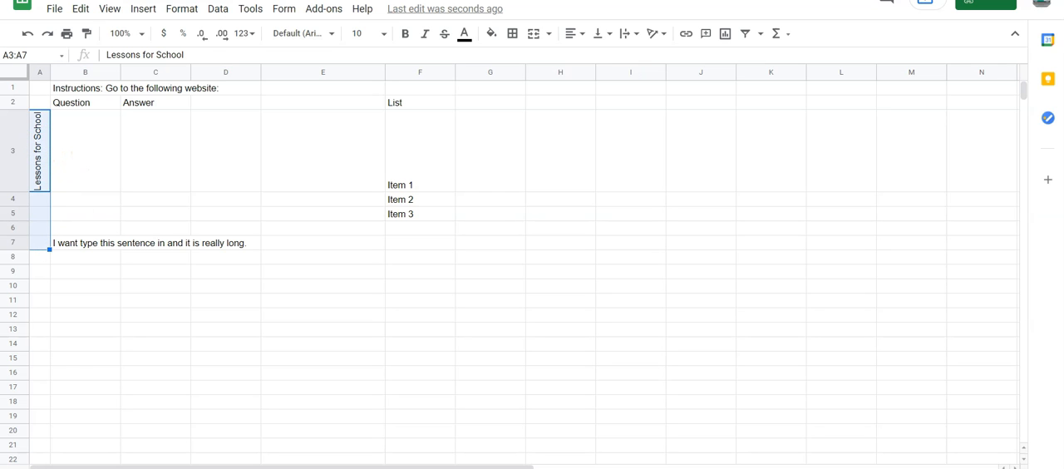
{"action": "left_click", "coordinate": [182, 8]}
{"action": "mouse_move", "coordinate": [242, 262]}
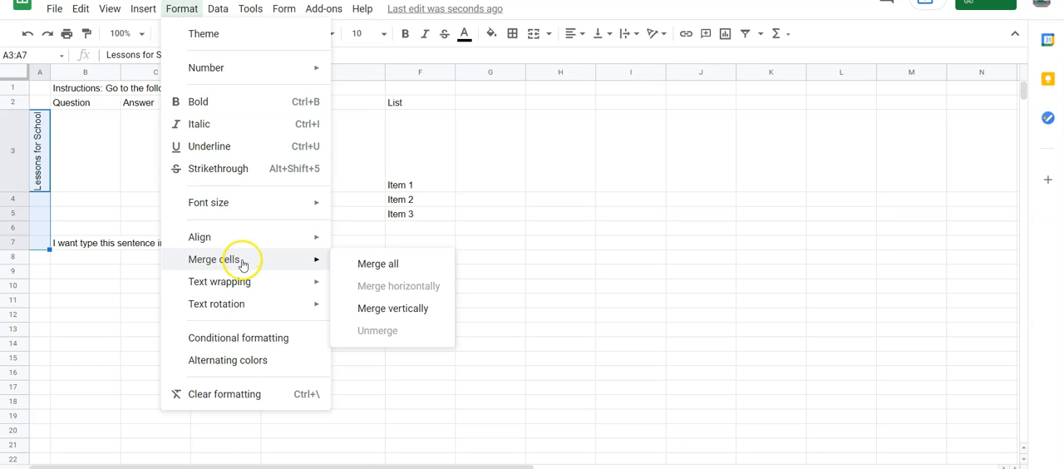
{"action": "left_click", "coordinate": [363, 266]}
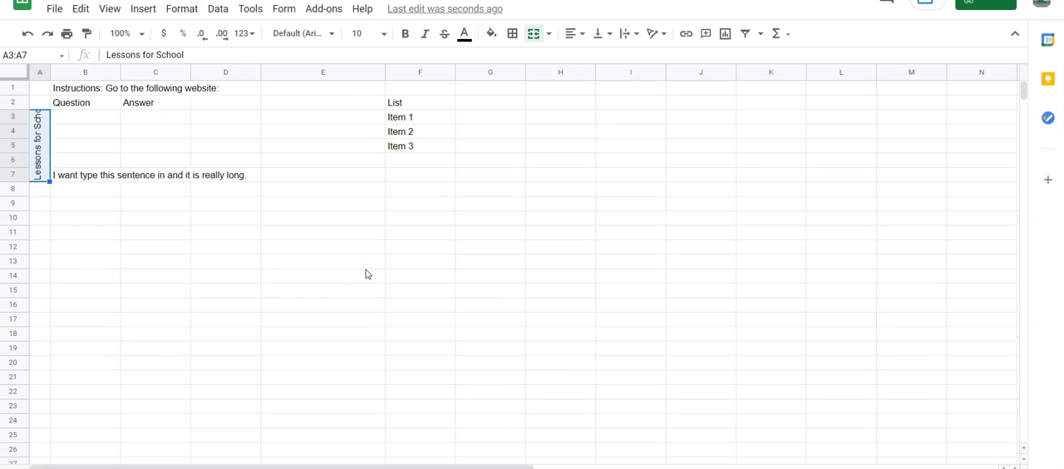
Merge the "List" heading cell with the cell beside it, F2:G2.
{"action": "left_click_drag", "start_coordinate": [408, 101], "coordinate": [466, 107]}
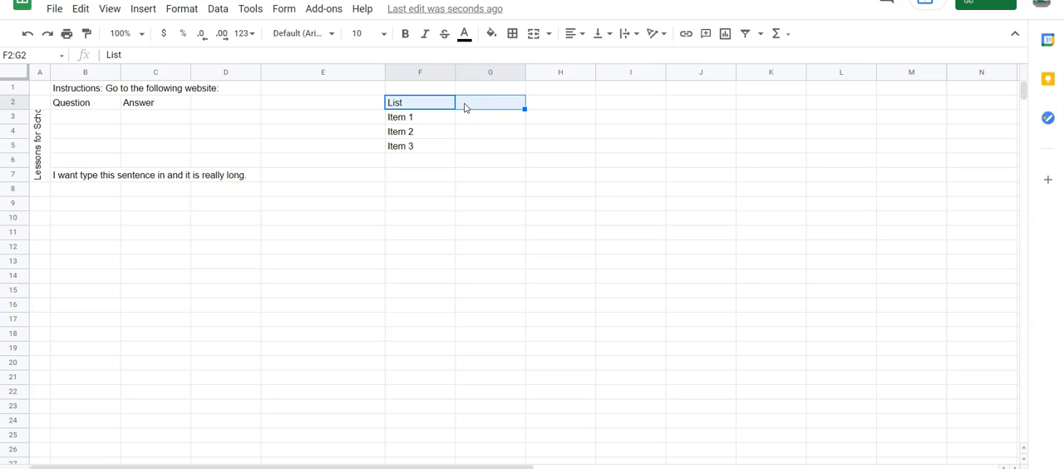
{"action": "left_click", "coordinate": [182, 8]}
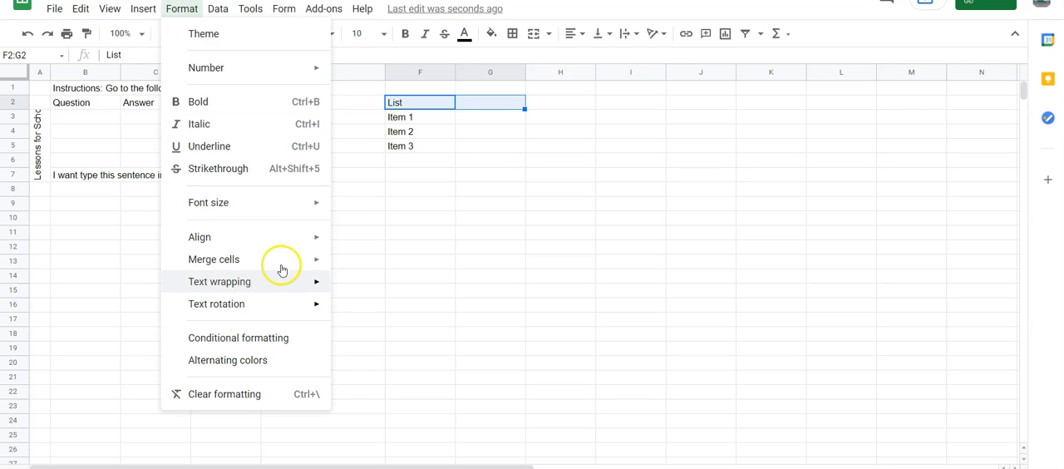
{"action": "left_click", "coordinate": [282, 268]}
{"action": "left_click", "coordinate": [397, 266]}
{"action": "left_click", "coordinate": [373, 263]}
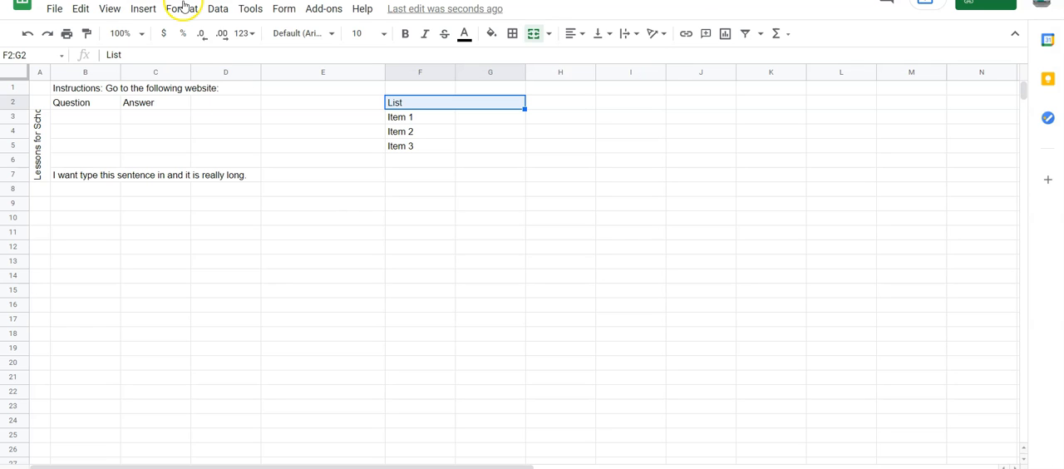
{"action": "left_click", "coordinate": [240, 89]}
{"action": "left_click", "coordinate": [271, 90]}
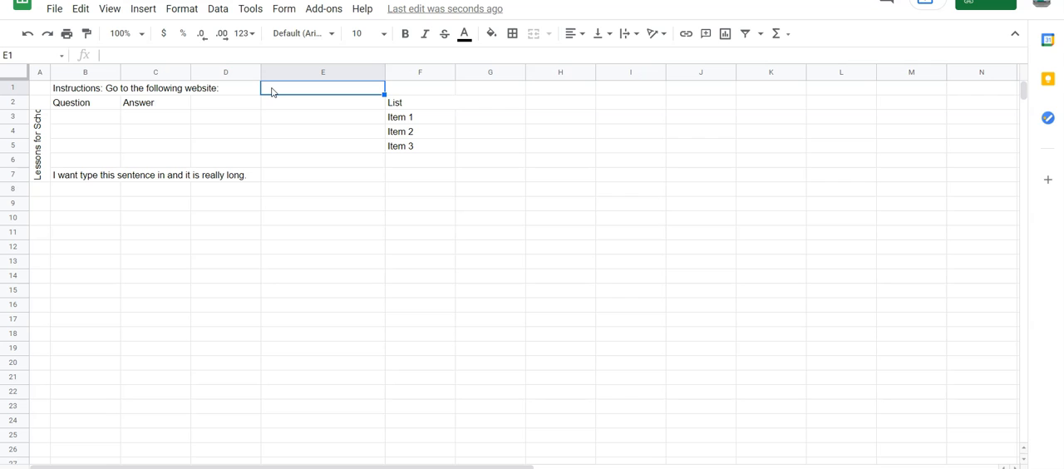
{"action": "left_click", "coordinate": [143, 8]}
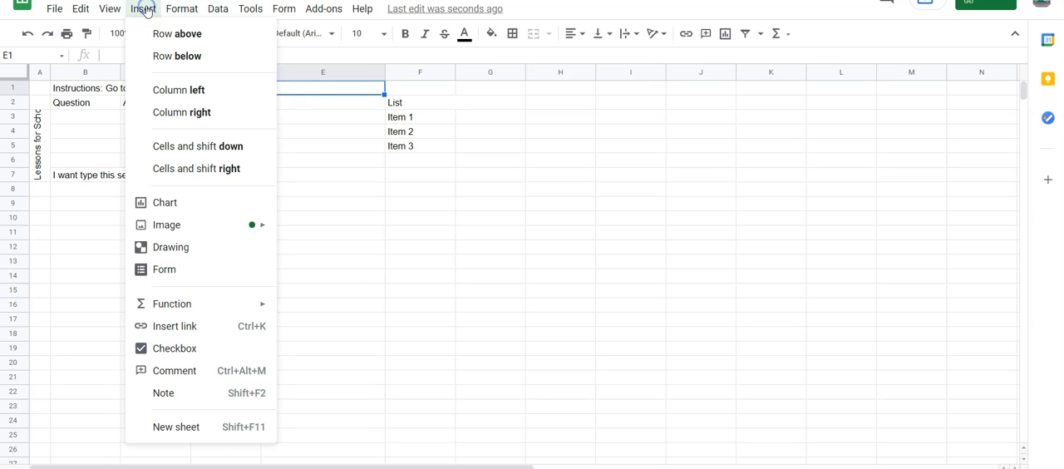
{"action": "left_click", "coordinate": [185, 327]}
{"action": "type", "text": "http://www.lessonsforschool.com/"}
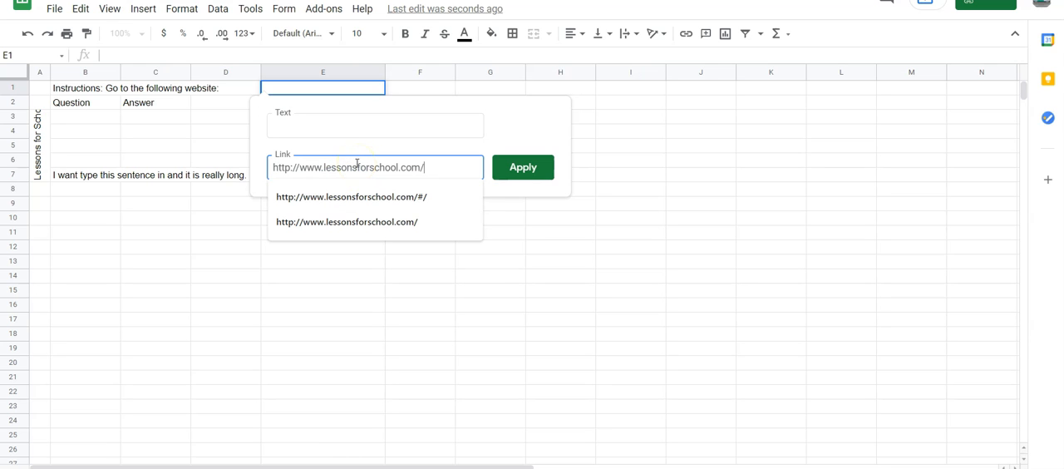
{"action": "left_click", "coordinate": [330, 129]}
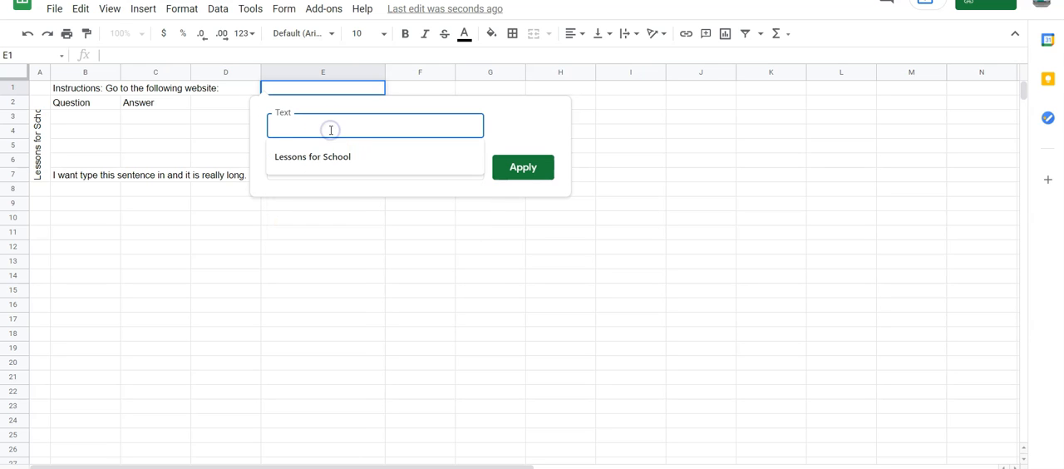
{"action": "type", "text": "L"}
{"action": "left_click", "coordinate": [345, 156]}
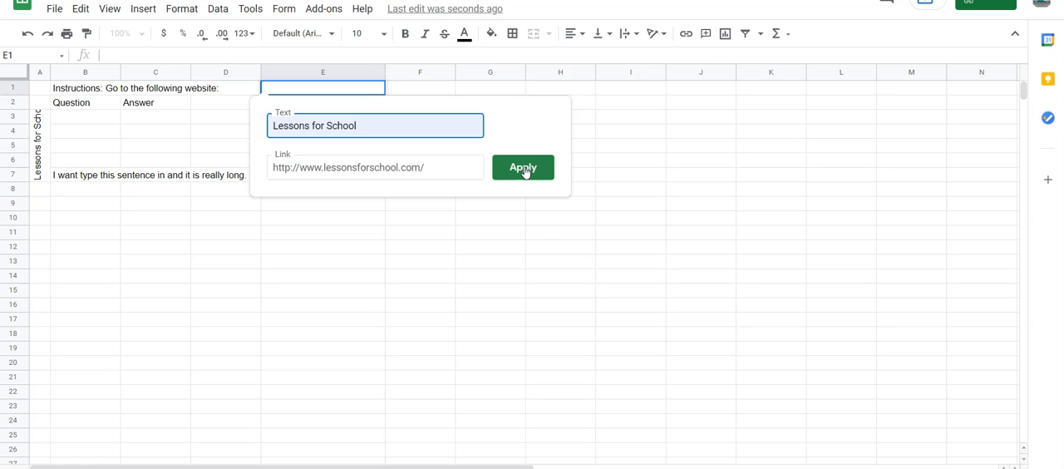
{"action": "left_click", "coordinate": [523, 168]}
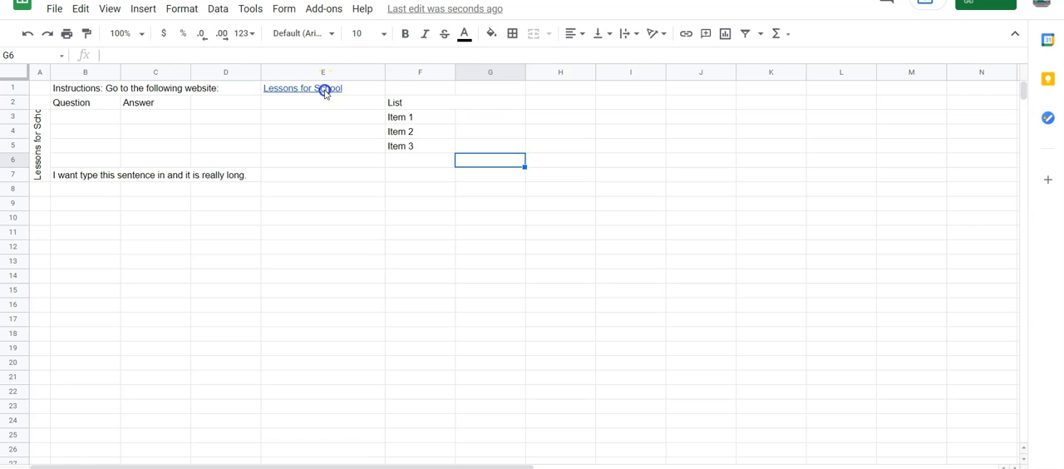
{"action": "left_click", "coordinate": [323, 89]}
{"action": "left_click", "coordinate": [348, 241]}
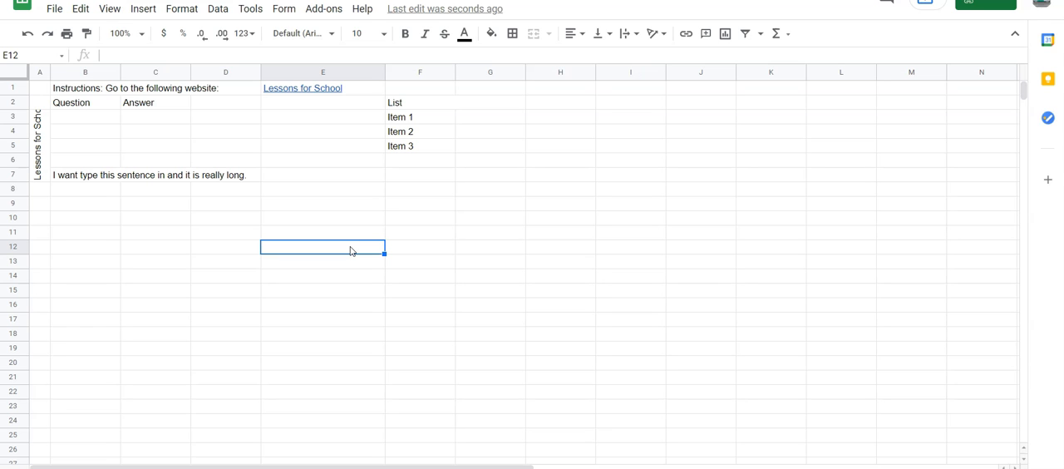
{"action": "left_click", "coordinate": [411, 121]}
{"action": "left_click", "coordinate": [463, 122]}
{"action": "type", "text": "x"}
{"action": "left_click", "coordinate": [468, 127]}
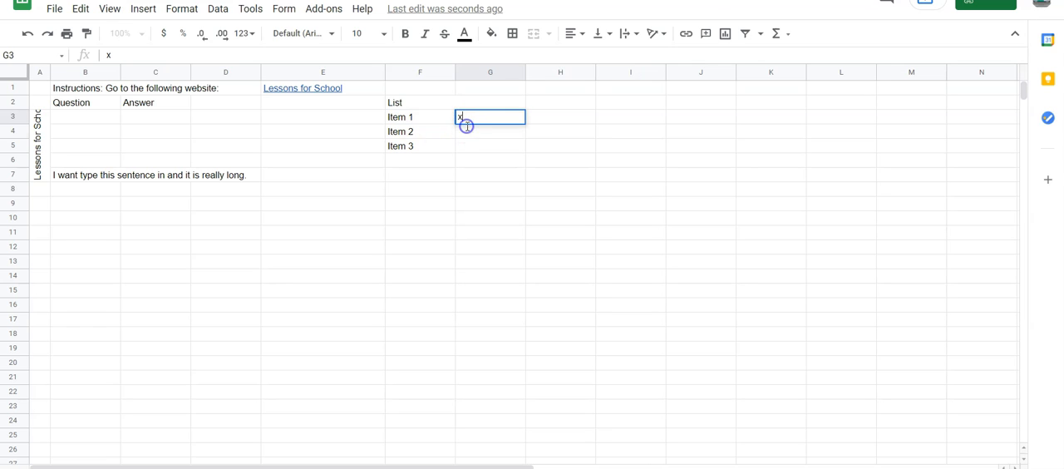
{"action": "type", "text": "x"}
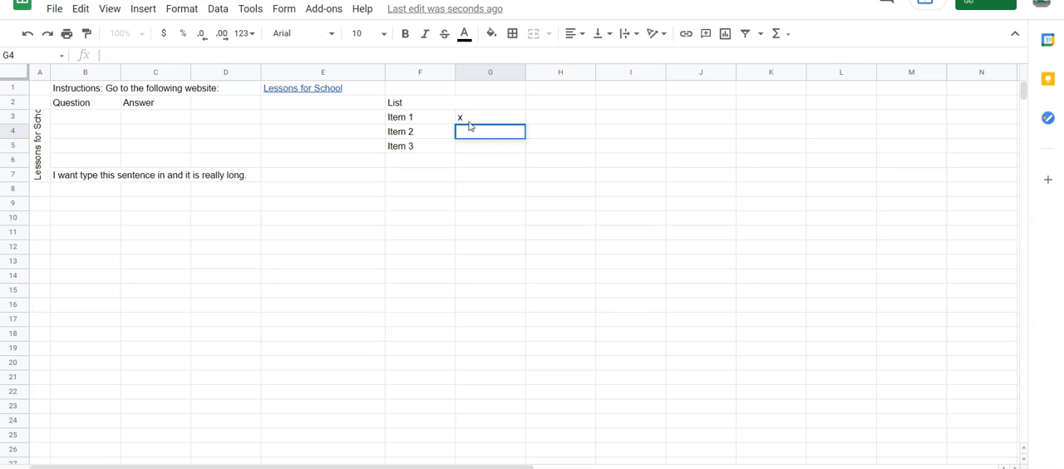
{"action": "left_click", "coordinate": [471, 120]}
{"action": "key", "text": "Delete"}
Insert checkboxes in G3:G5 beside the list items and tick those for Item 1 and Item 2.
{"action": "left_click_drag", "start_coordinate": [472, 120], "coordinate": [478, 147]}
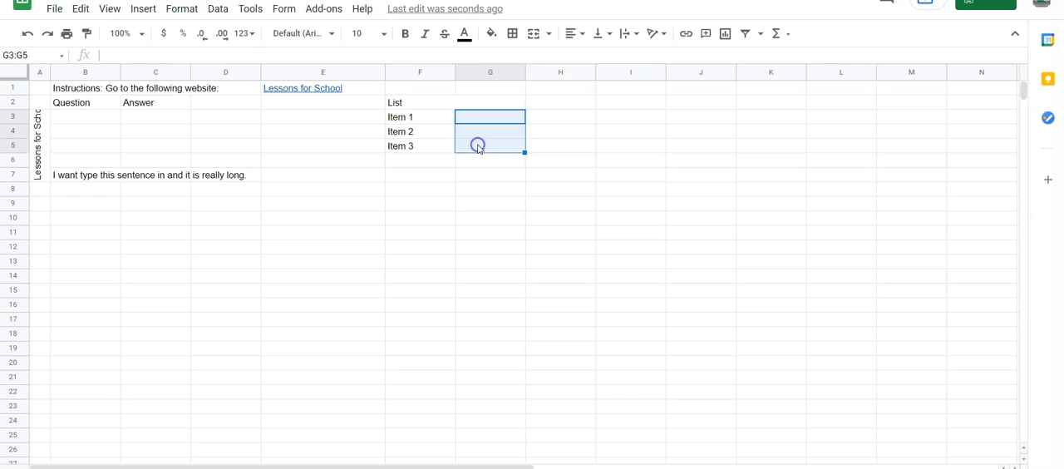
{"action": "left_click", "coordinate": [140, 9]}
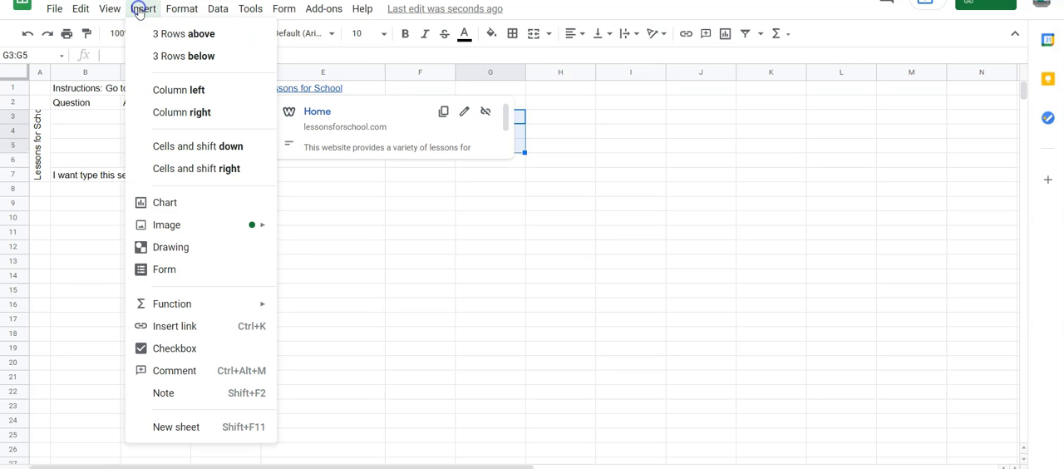
{"action": "left_click", "coordinate": [212, 349]}
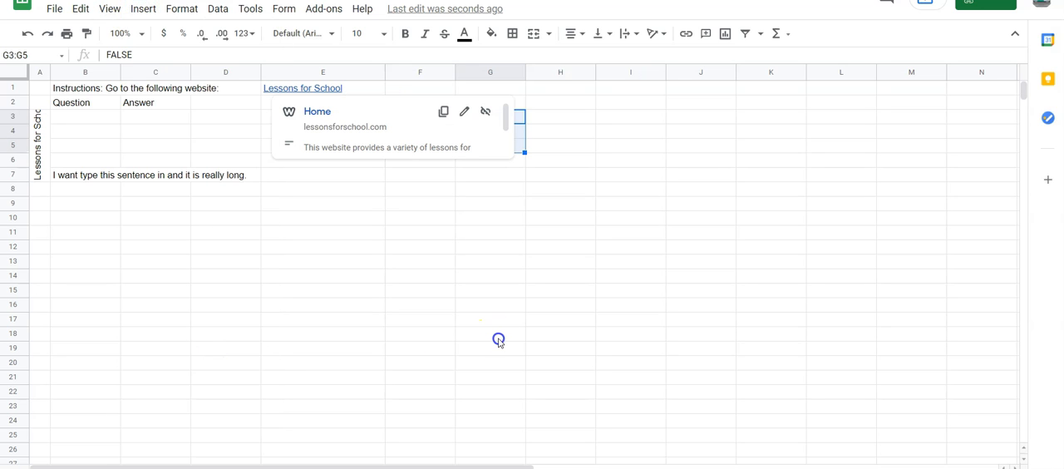
{"action": "left_click", "coordinate": [498, 341]}
{"action": "left_click", "coordinate": [492, 118]}
{"action": "left_click", "coordinate": [490, 131]}
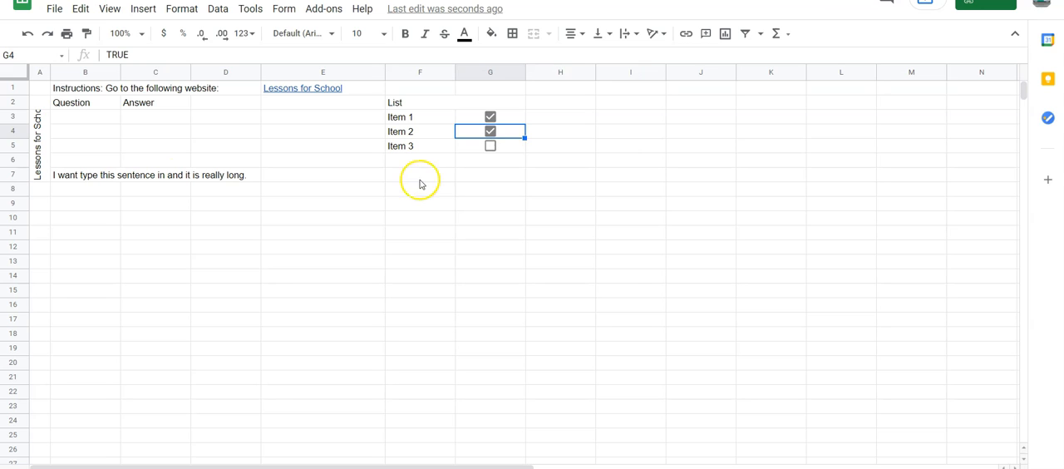
Add a note reading "Hint" to cell B3 under the Question heading and check how it displays.
{"action": "left_click", "coordinate": [109, 122]}
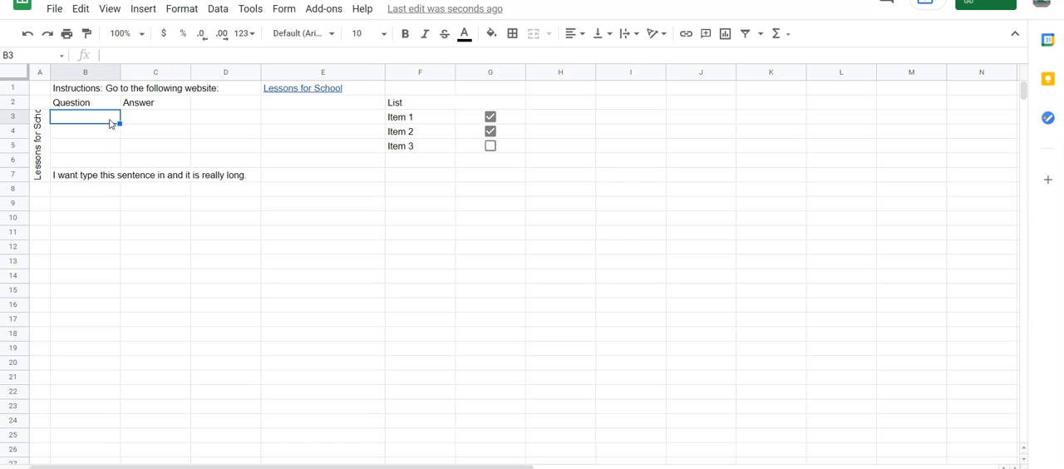
{"action": "left_click", "coordinate": [143, 9]}
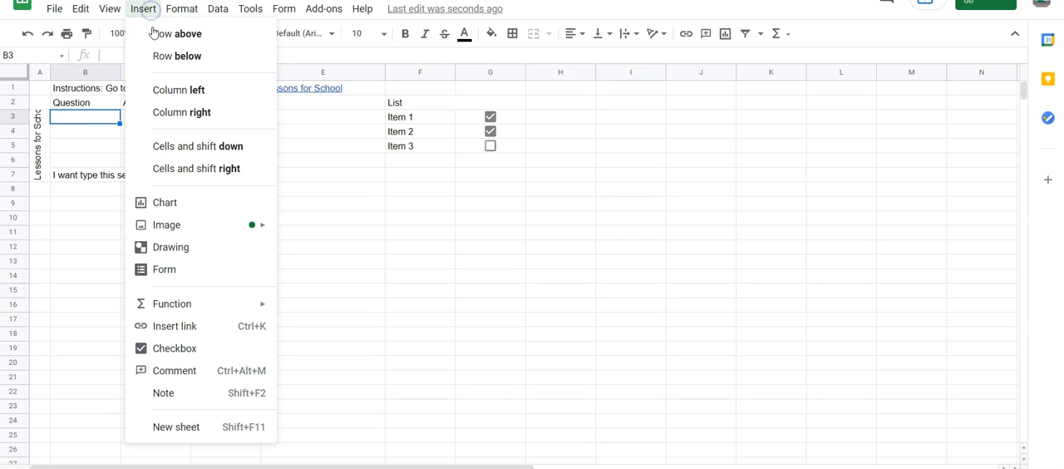
{"action": "left_click", "coordinate": [184, 406]}
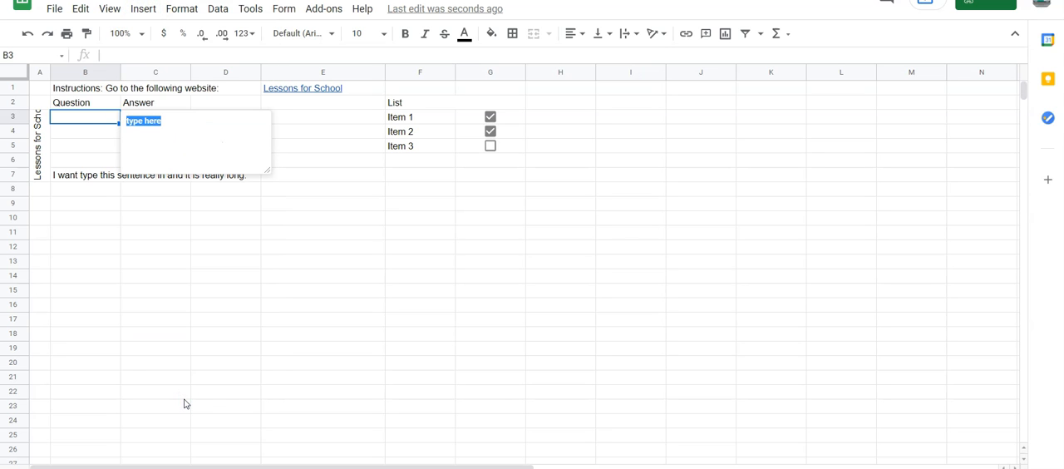
{"action": "type", "text": "Hint"}
{"action": "left_click", "coordinate": [185, 401]}
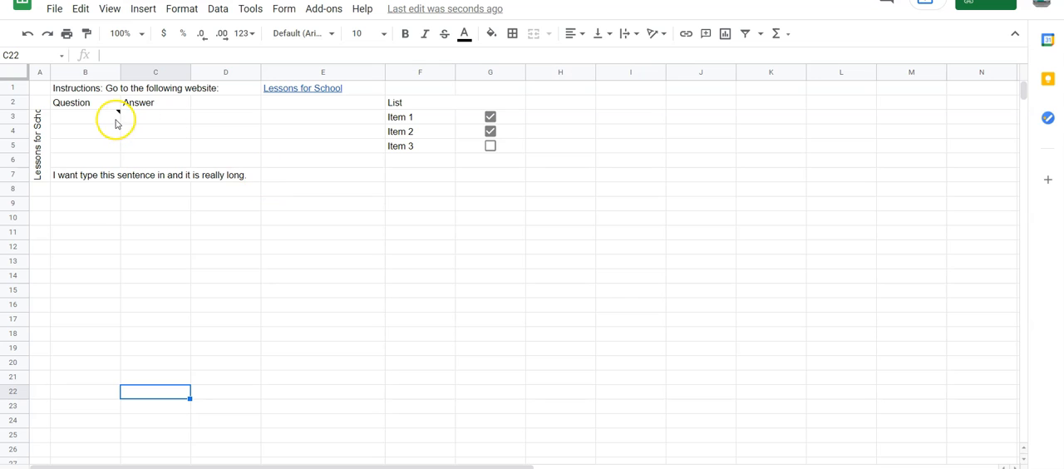
{"action": "mouse_move", "coordinate": [119, 116]}
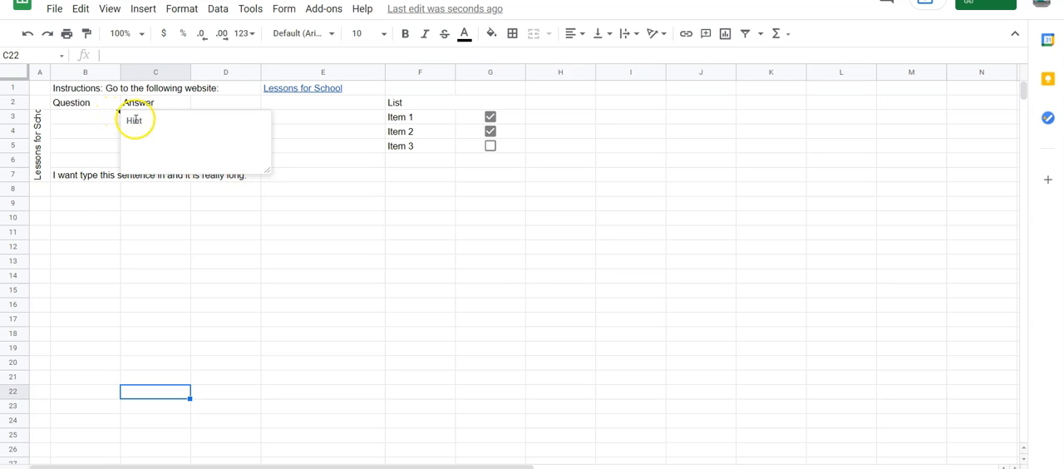
{"action": "left_click", "coordinate": [175, 263]}
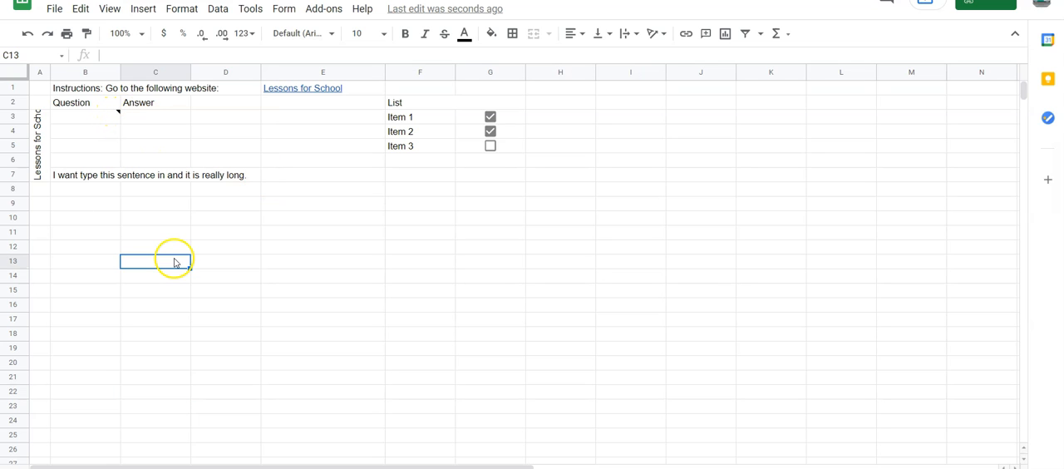
Set the text wrapping of the long sentence in cell B7 to Clip.
{"action": "left_click", "coordinate": [74, 176]}
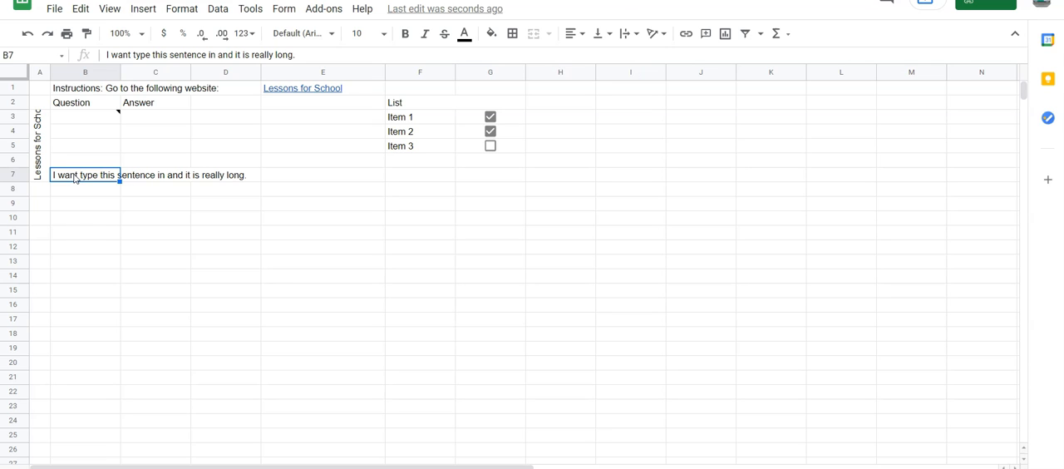
{"action": "left_click", "coordinate": [637, 36]}
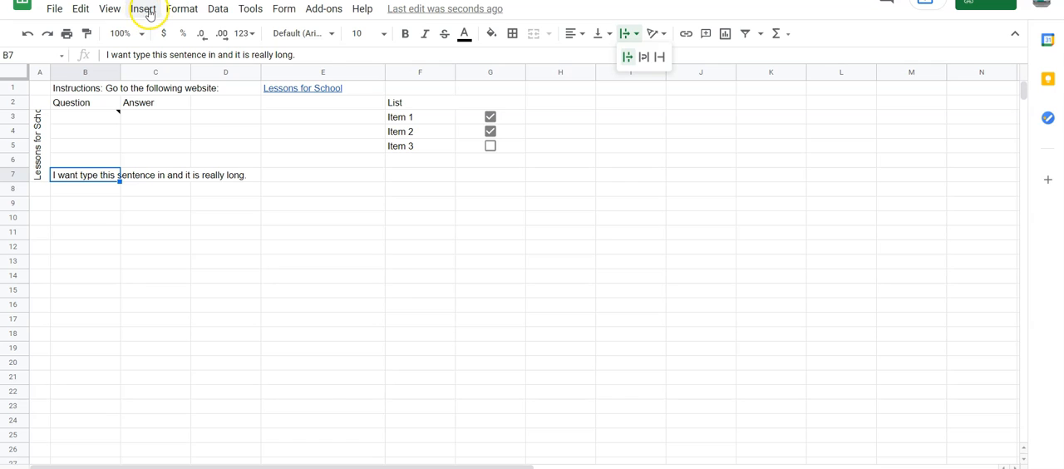
{"action": "left_click", "coordinate": [182, 8]}
{"action": "mouse_move", "coordinate": [233, 294]}
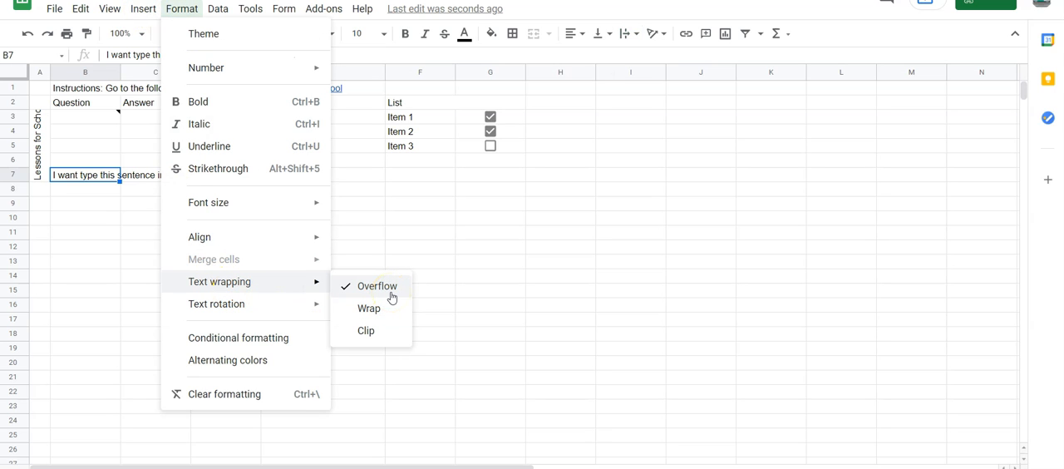
{"action": "left_click", "coordinate": [371, 330]}
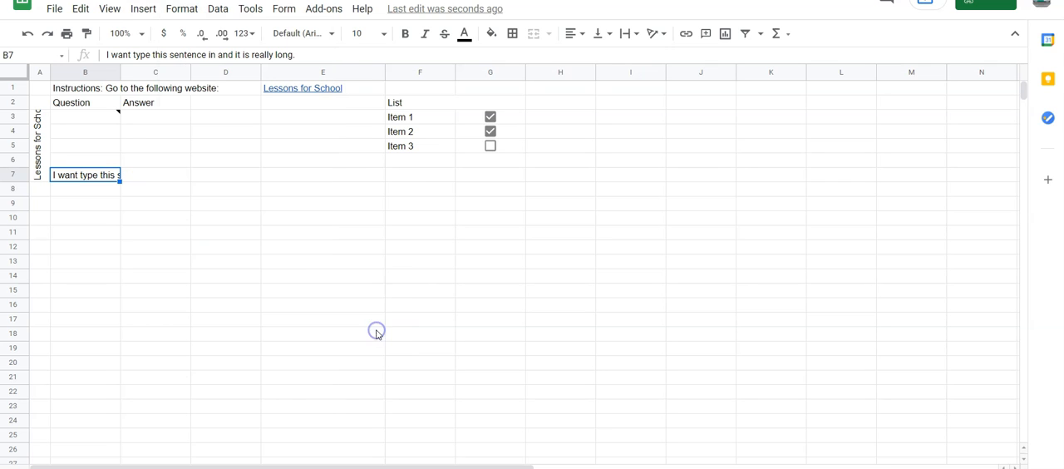
Set the text wrapping of the long sentence in cell B7 to Wrap and widen column B slightly.
{"action": "left_click", "coordinate": [170, 15]}
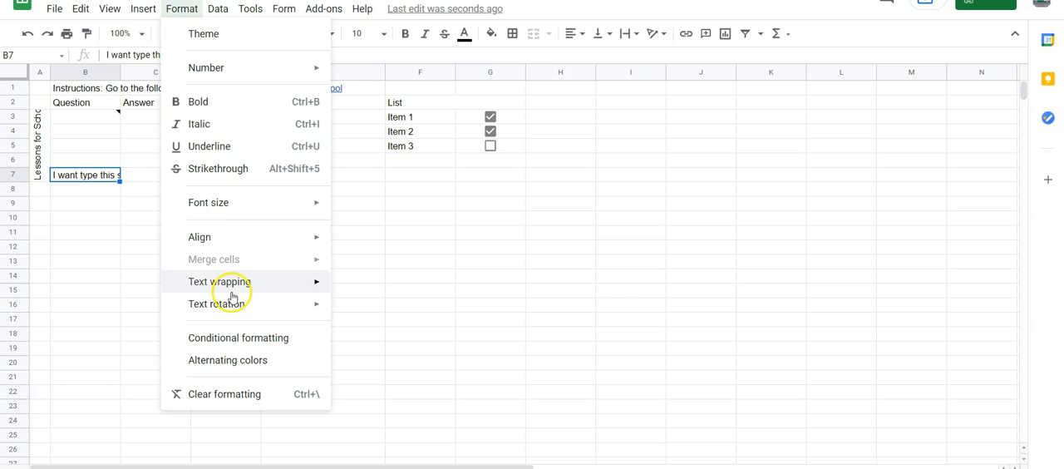
{"action": "mouse_move", "coordinate": [263, 286]}
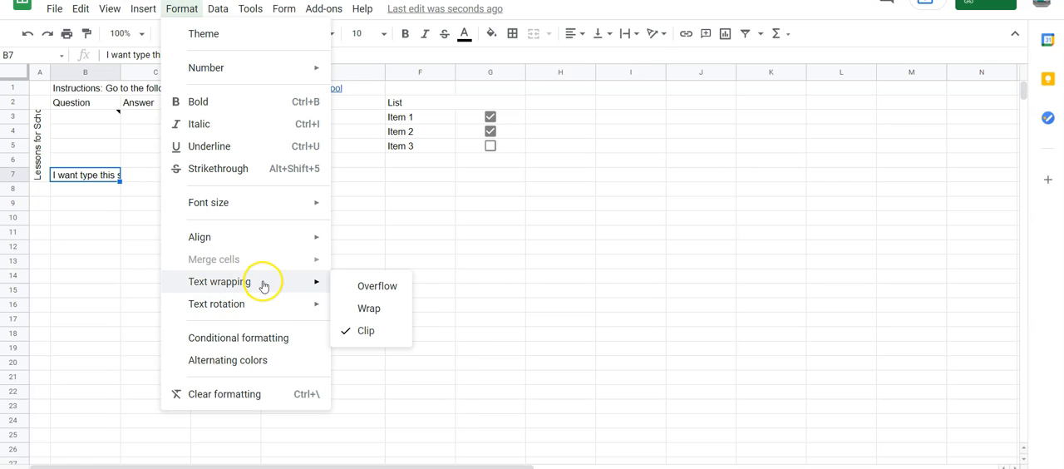
{"action": "left_click", "coordinate": [359, 311]}
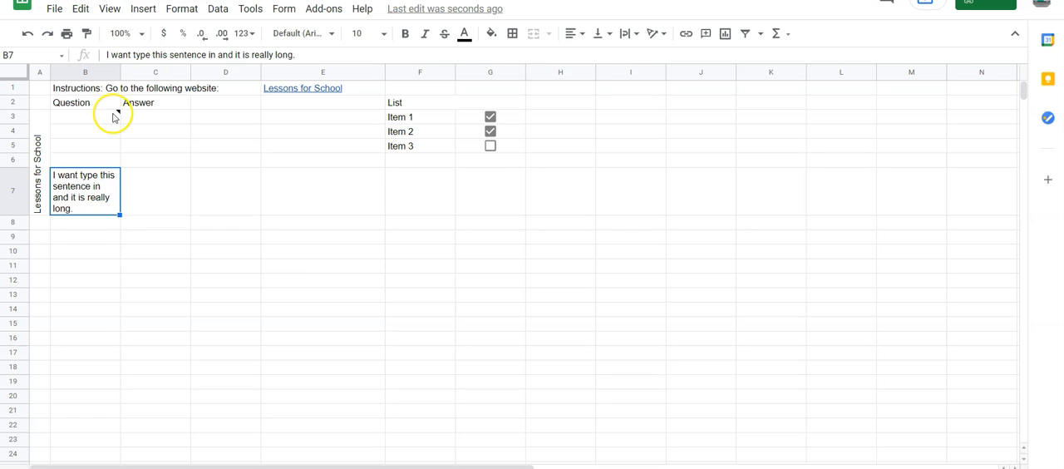
{"action": "left_click_drag", "start_coordinate": [120, 72], "coordinate": [145, 76]}
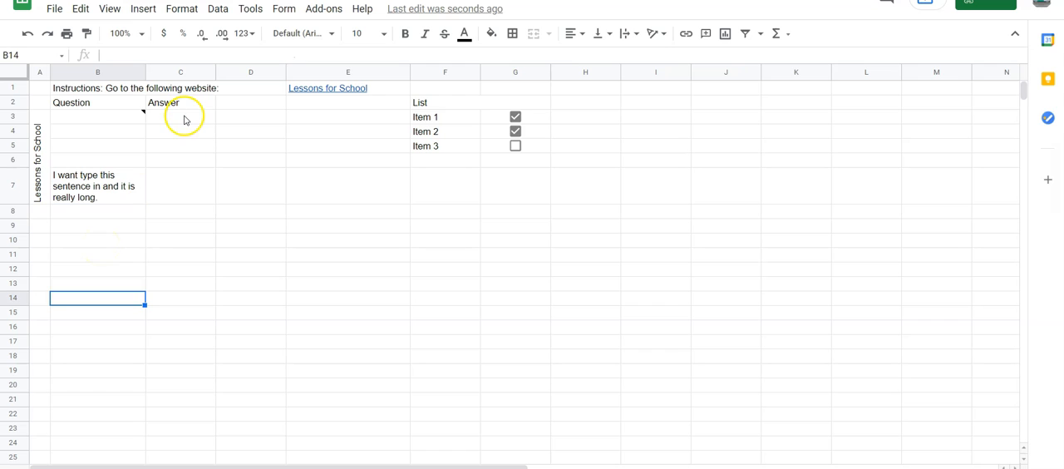
Format cell C3 under the Answer heading as Currency and enter 1000 in it.
{"action": "left_click", "coordinate": [184, 121]}
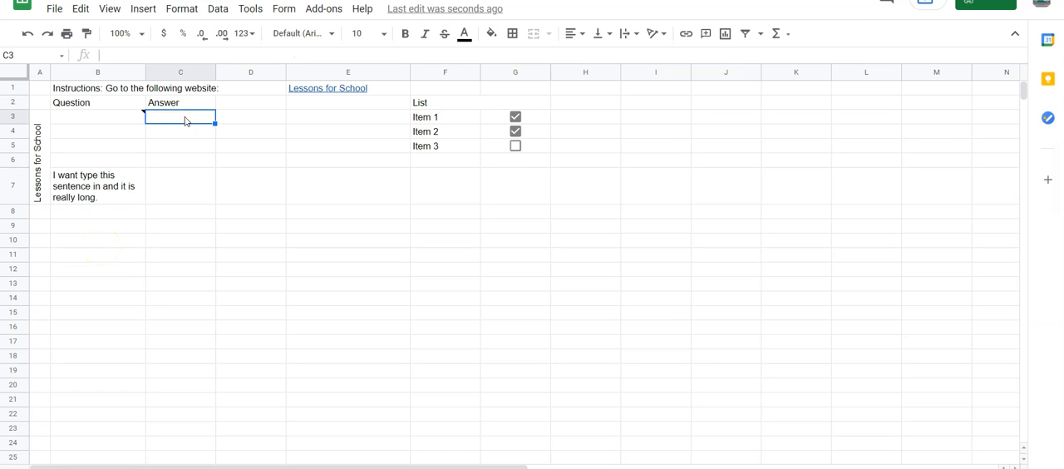
{"action": "left_click", "coordinate": [188, 17]}
{"action": "mouse_move", "coordinate": [232, 67]}
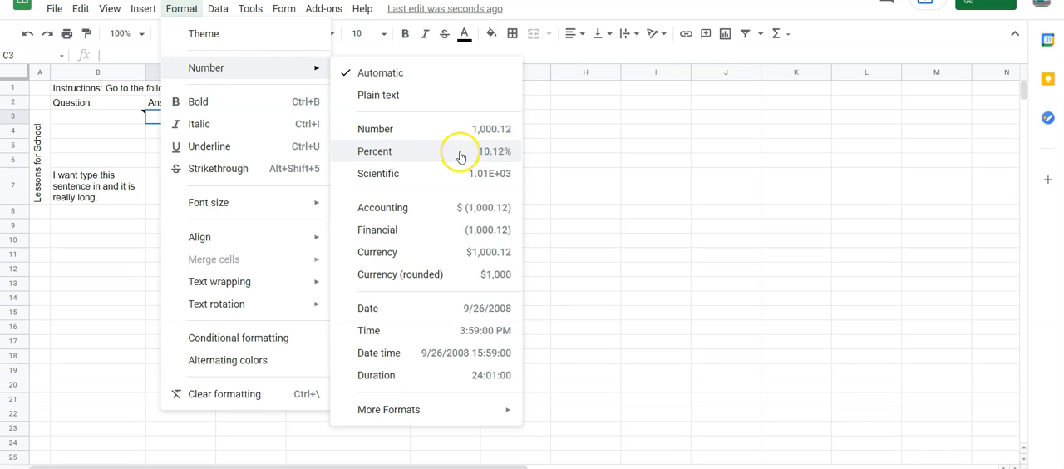
{"action": "left_click", "coordinate": [457, 258]}
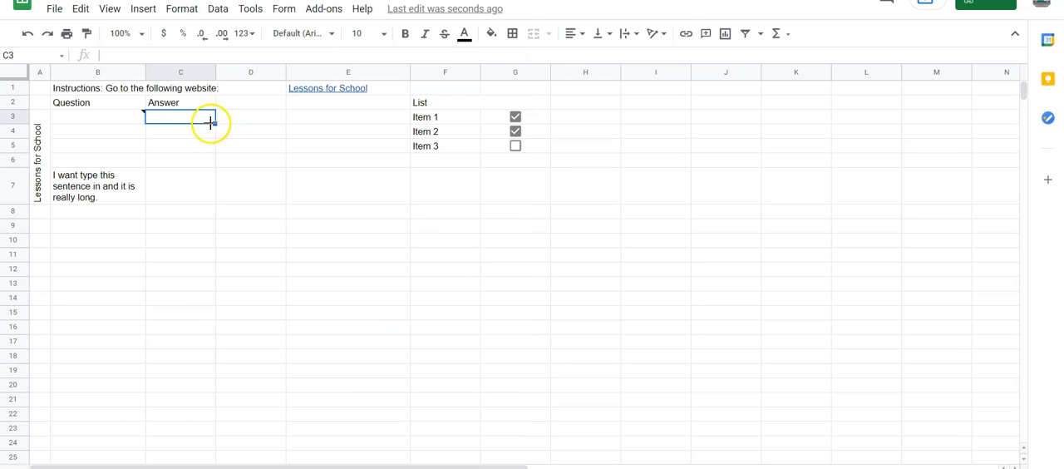
{"action": "type", "text": "1000"}
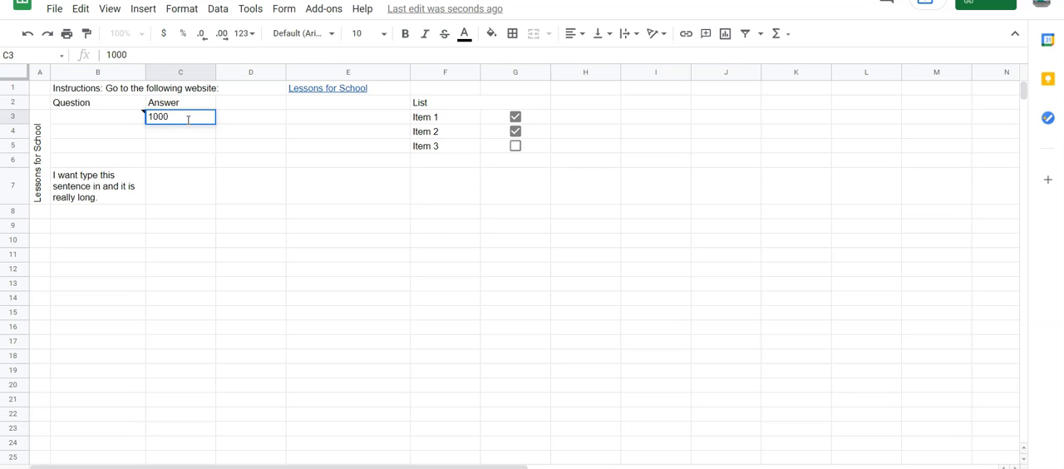
{"action": "left_click", "coordinate": [237, 193]}
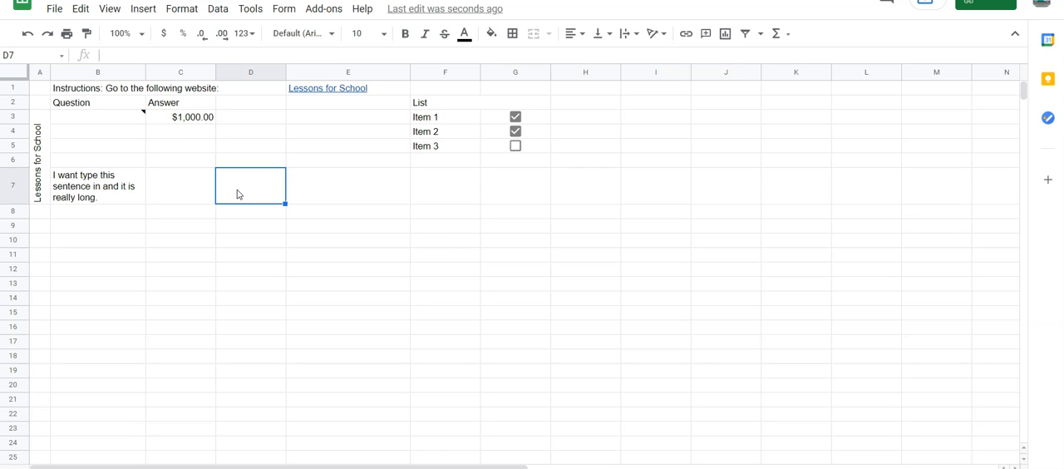
{"action": "left_click", "coordinate": [231, 193]}
Freeze the first two rows of the sheet and check that they stay in place when the sheet scrolls.
{"action": "left_click_drag", "start_coordinate": [25, 91], "coordinate": [26, 99]}
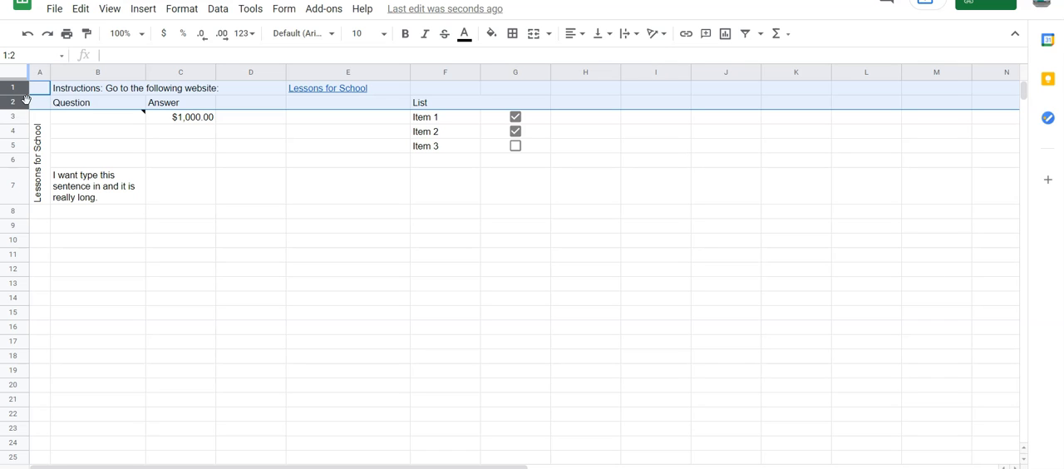
{"action": "left_click", "coordinate": [109, 9]}
{"action": "mouse_move", "coordinate": [152, 41]}
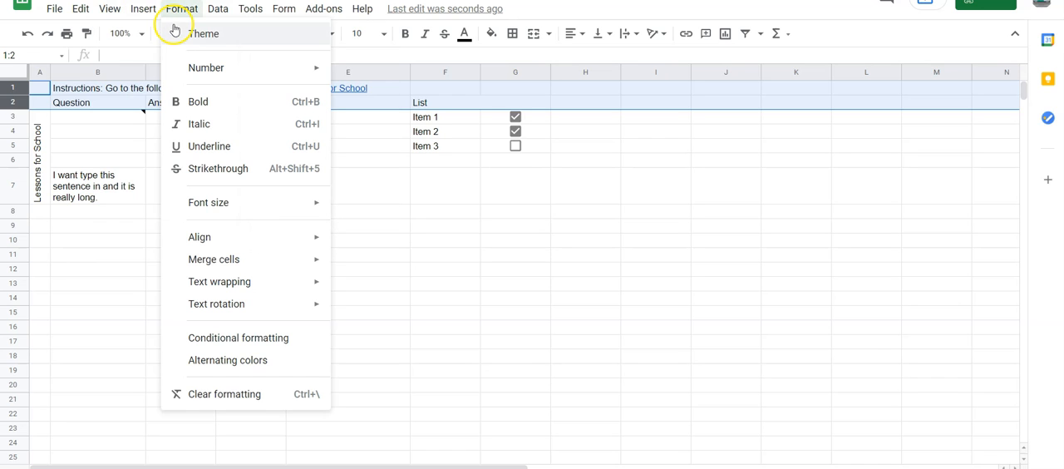
{"action": "mouse_move", "coordinate": [112, 10]}
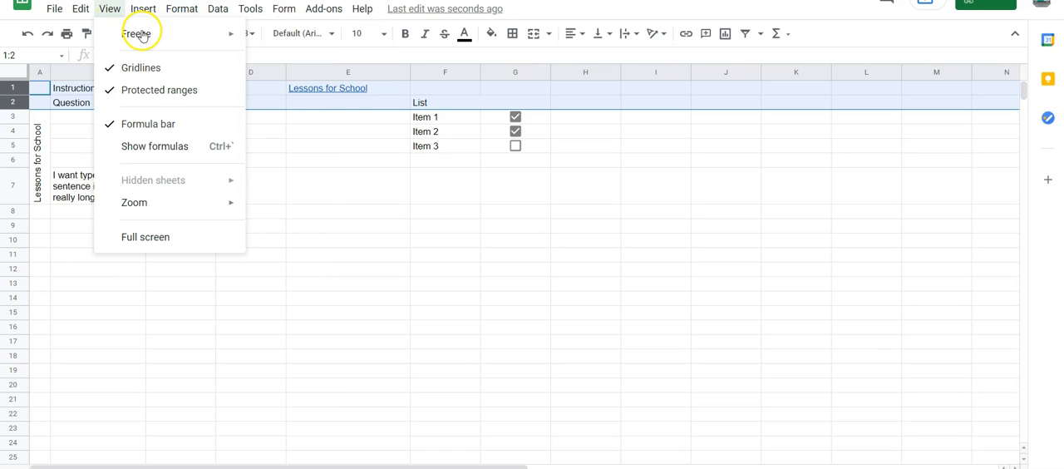
{"action": "mouse_move", "coordinate": [190, 39]}
{"action": "left_click", "coordinate": [282, 83]}
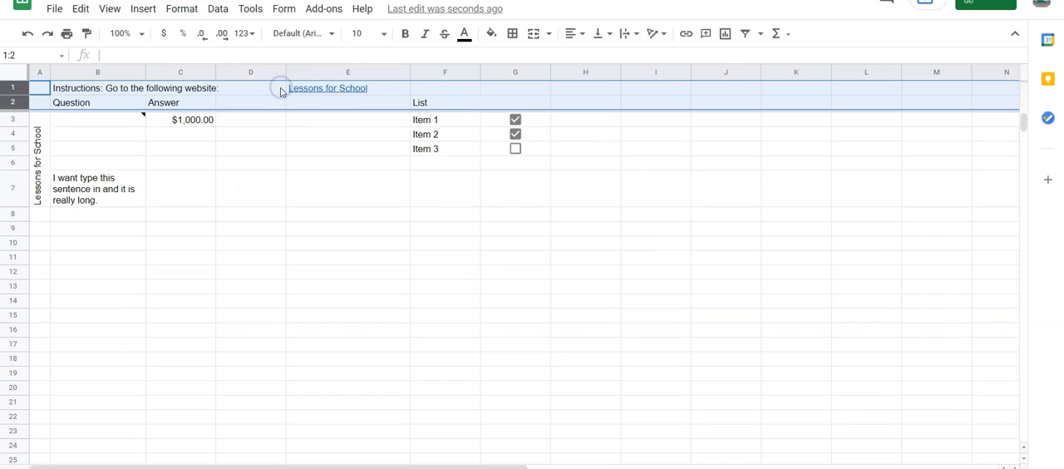
{"action": "left_click", "coordinate": [349, 266]}
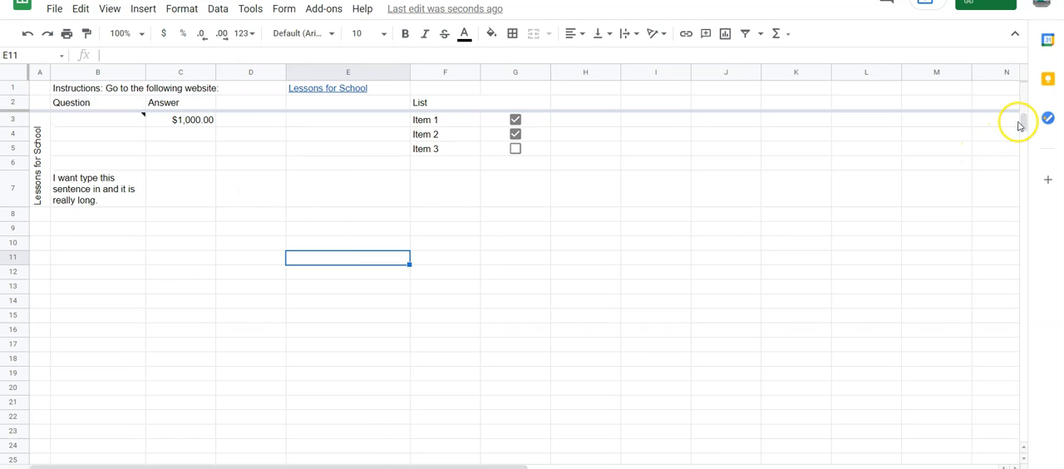
{"action": "left_click_drag", "start_coordinate": [1021, 121], "coordinate": [1023, 104]}
{"action": "left_click", "coordinate": [788, 301]}
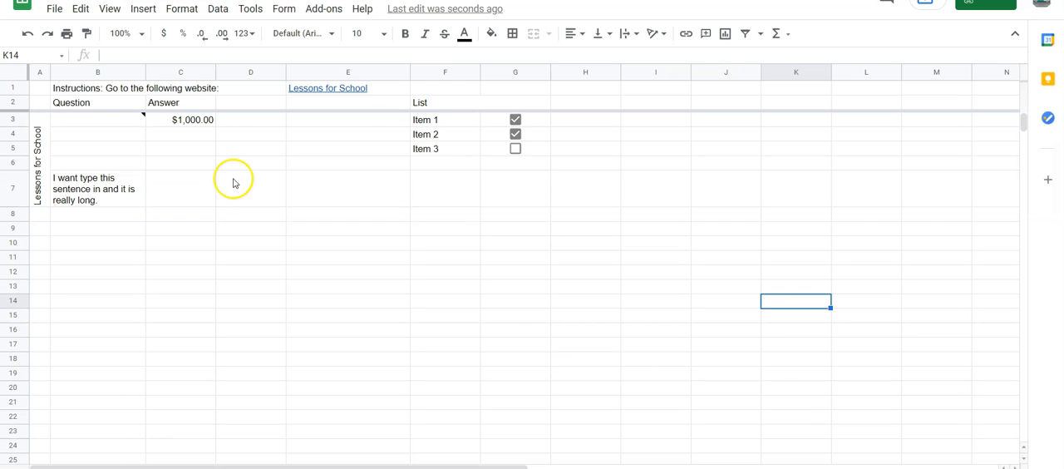
Make the instructions text in cell B1 bold, italic and strikethrough.
{"action": "mouse_move", "coordinate": [93, 127]}
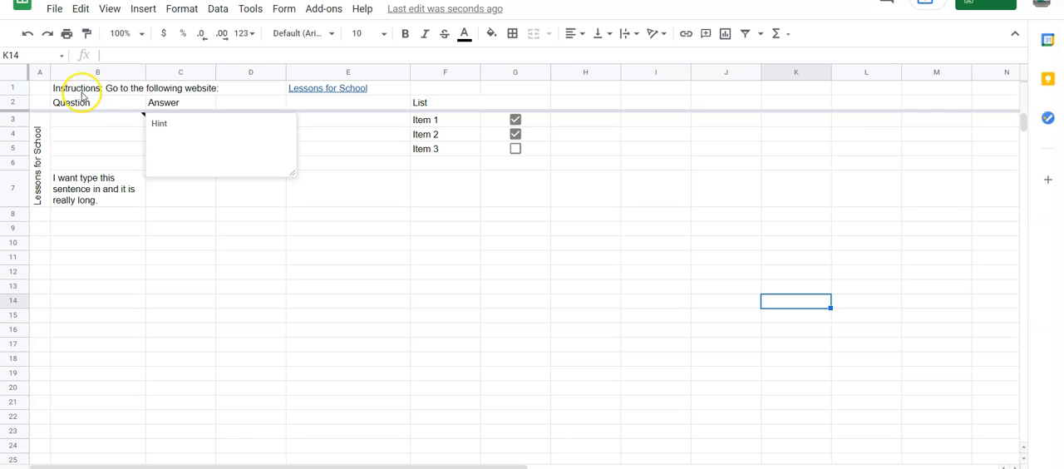
{"action": "left_click", "coordinate": [79, 89]}
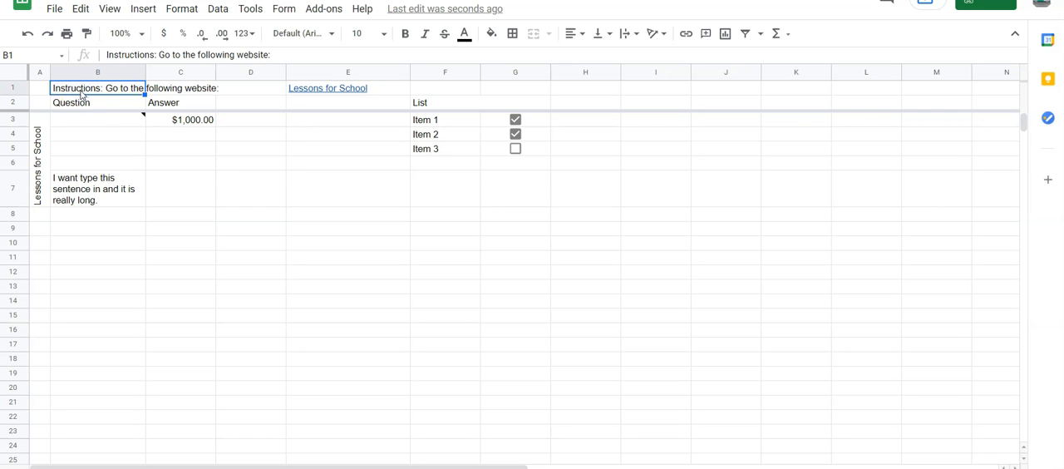
{"action": "left_click", "coordinate": [83, 96]}
{"action": "double_click", "coordinate": [82, 96]}
{"action": "key", "text": "ctrl+a"}
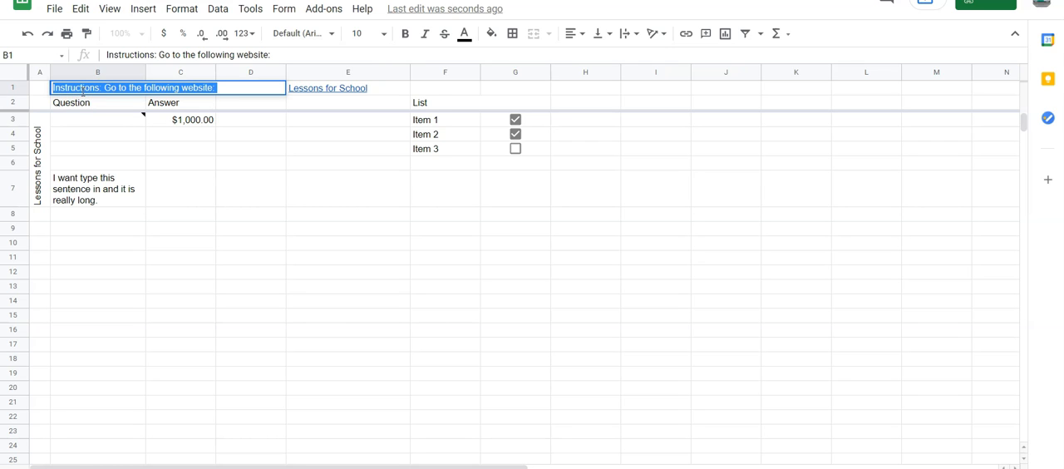
{"action": "left_click", "coordinate": [405, 33]}
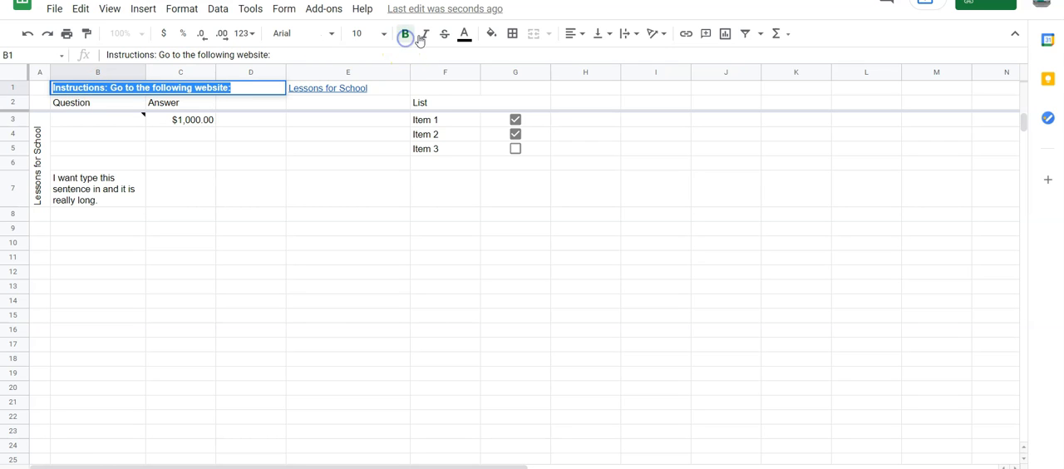
{"action": "left_click", "coordinate": [426, 37]}
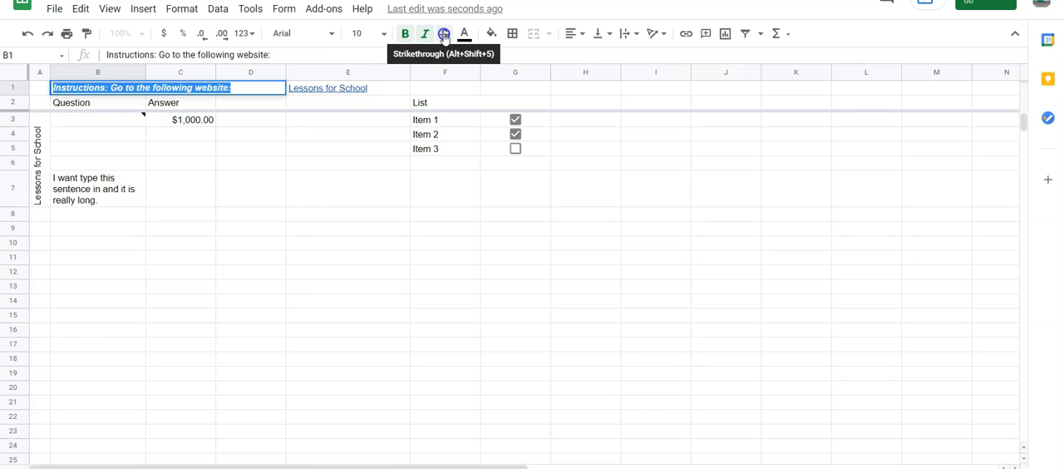
{"action": "left_click", "coordinate": [444, 35]}
Colour the instructions text in B1 orange and choose a muted cyan fill for the cell.
{"action": "left_click", "coordinate": [464, 33]}
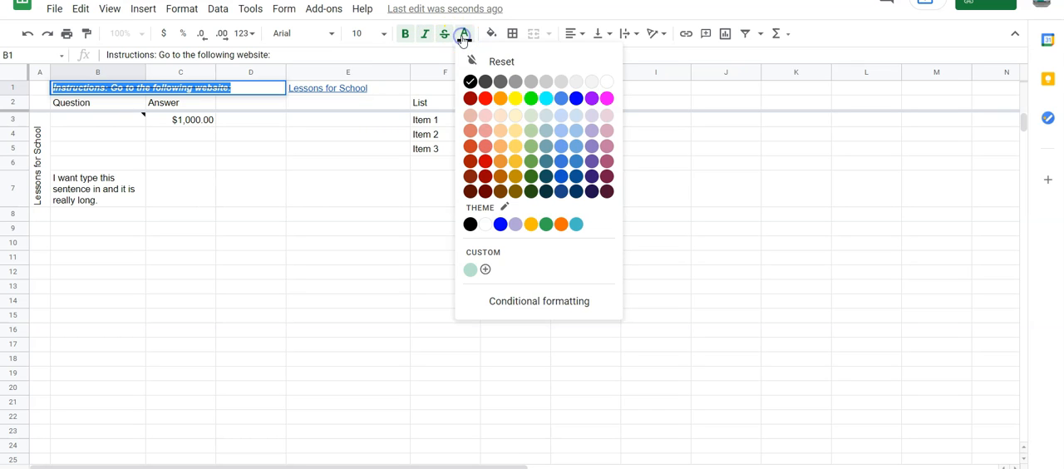
{"action": "left_click", "coordinate": [500, 98]}
{"action": "left_click", "coordinate": [493, 35]}
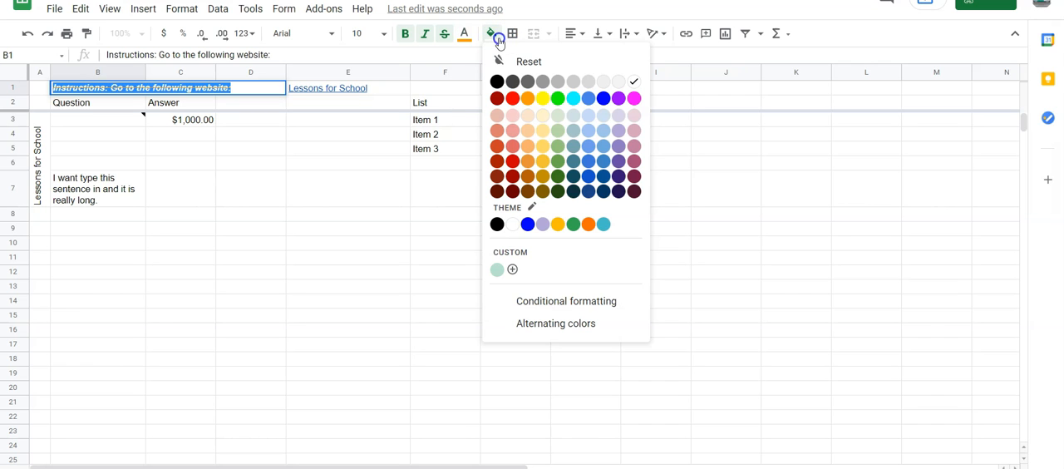
{"action": "left_click", "coordinate": [573, 143]}
{"action": "left_click", "coordinate": [585, 189]}
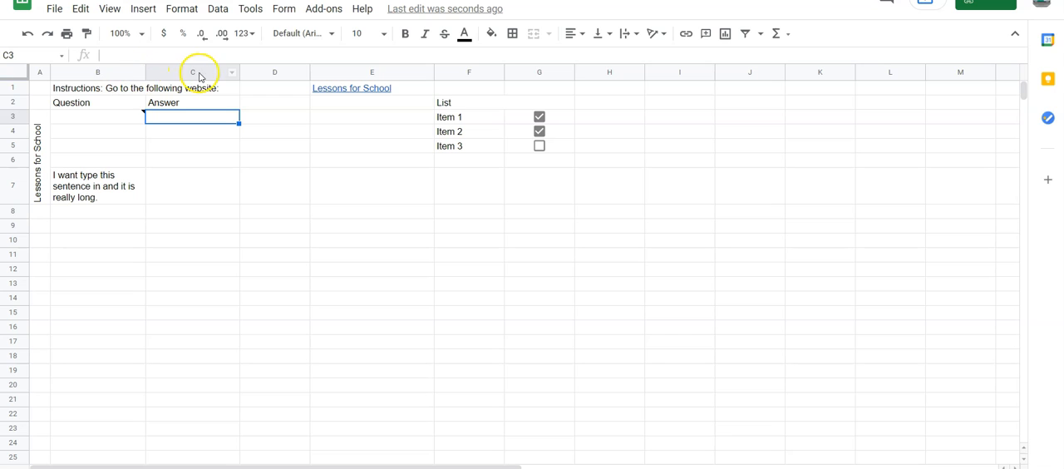
Insert one empty row above row 1.
{"action": "left_click", "coordinate": [19, 87]}
{"action": "right_click", "coordinate": [19, 87]}
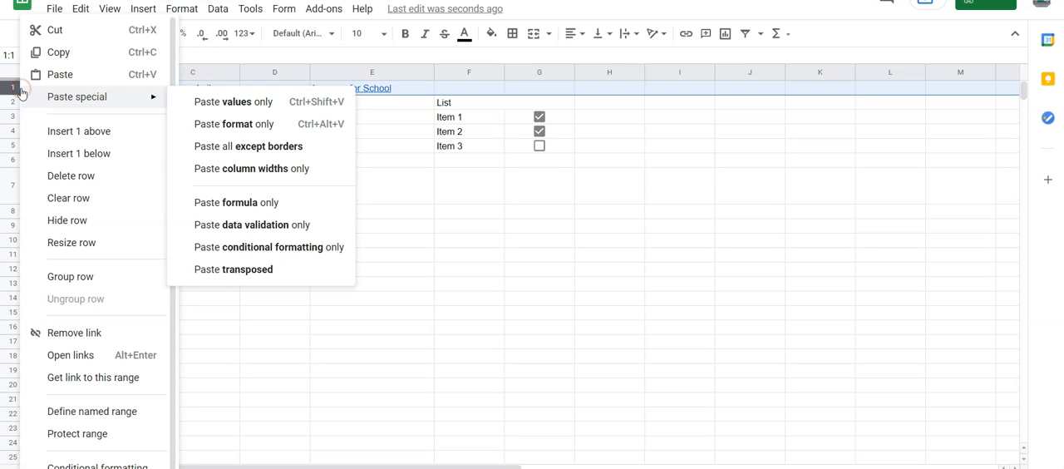
{"action": "left_click", "coordinate": [79, 132]}
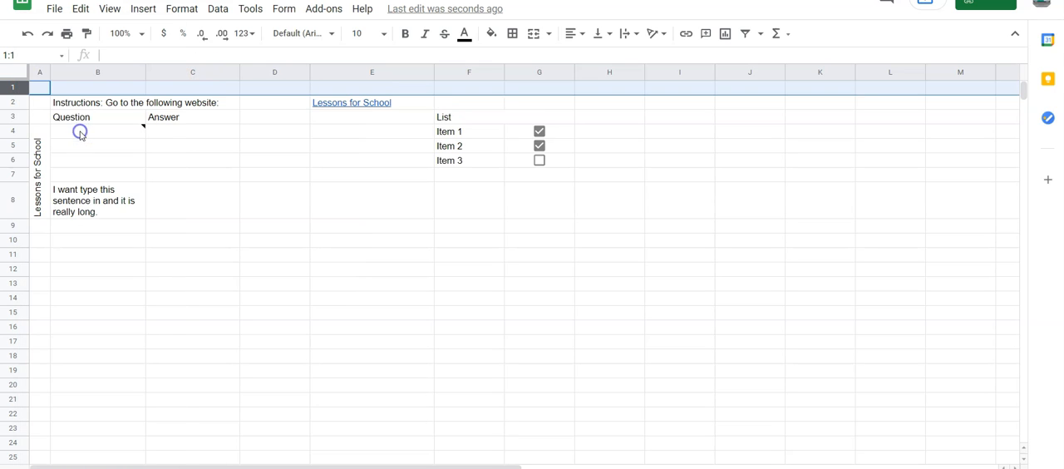
Apply outer borders to B2:C3, with black as the border colour and a thick solid line style.
{"action": "left_click", "coordinate": [121, 116]}
{"action": "left_click_drag", "start_coordinate": [91, 106], "coordinate": [171, 119]}
{"action": "left_click", "coordinate": [514, 35]}
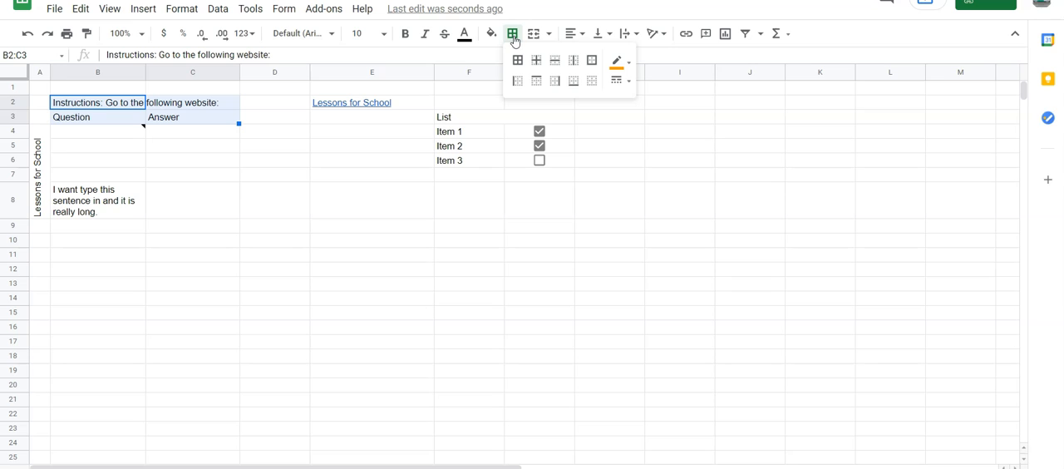
{"action": "left_click", "coordinate": [592, 63]}
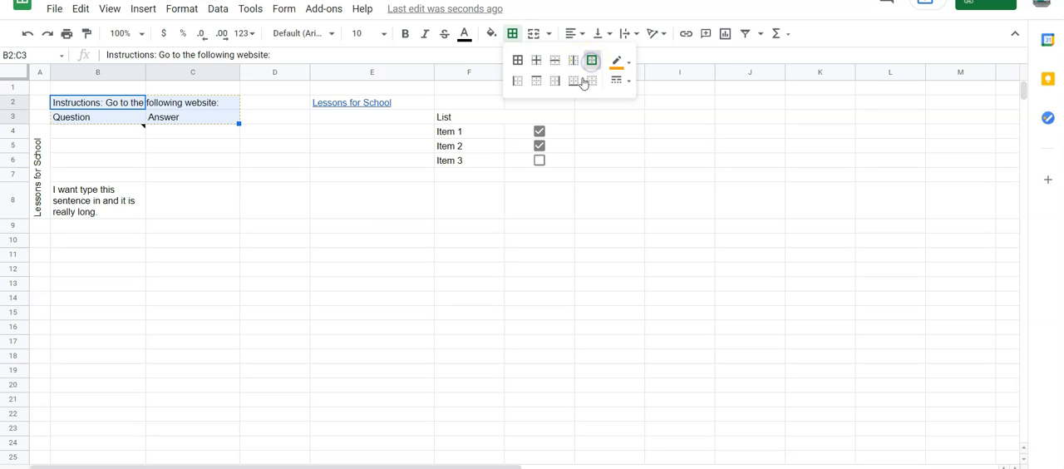
{"action": "left_click", "coordinate": [620, 80]}
{"action": "left_click", "coordinate": [618, 60]}
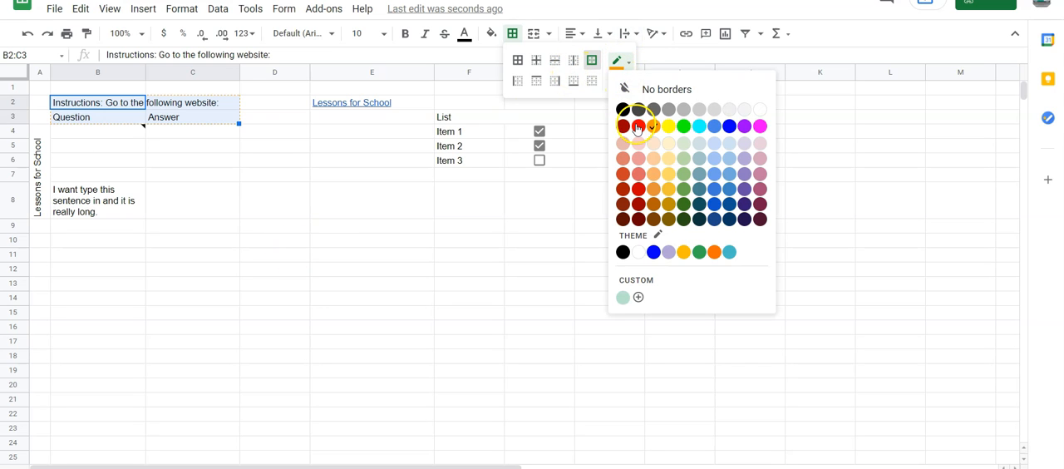
{"action": "left_click", "coordinate": [622, 109]}
{"action": "left_click", "coordinate": [619, 80]}
{"action": "left_click", "coordinate": [655, 140]}
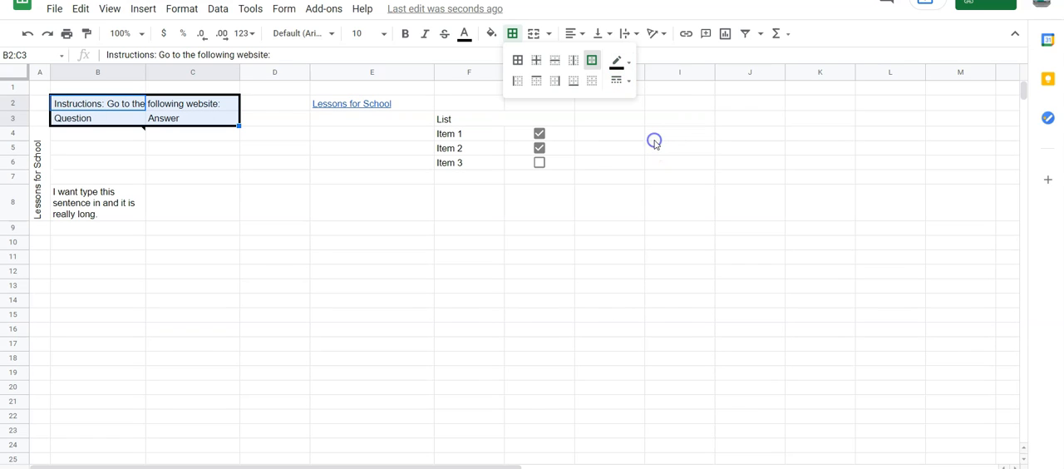
Clear the borders of B2:C3 and apply white borders around all of its cells.
{"action": "left_click", "coordinate": [595, 82]}
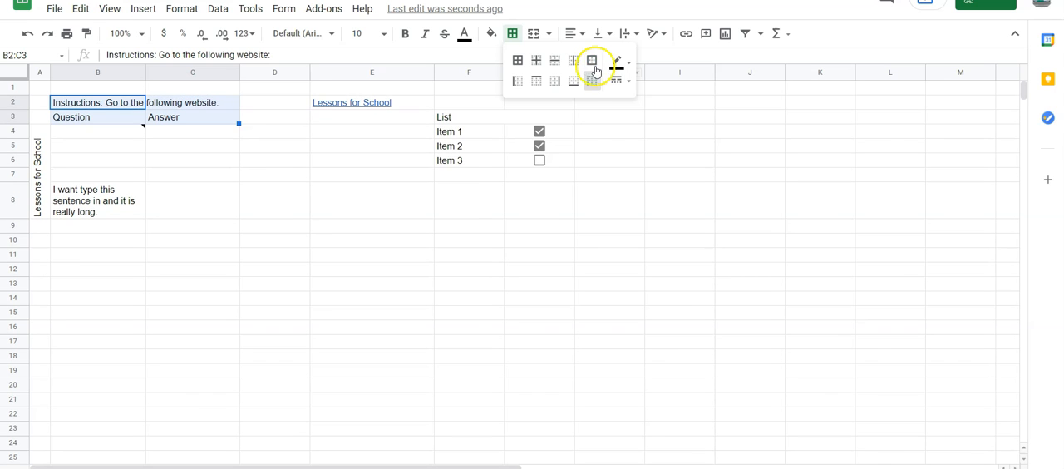
{"action": "left_click", "coordinate": [617, 62]}
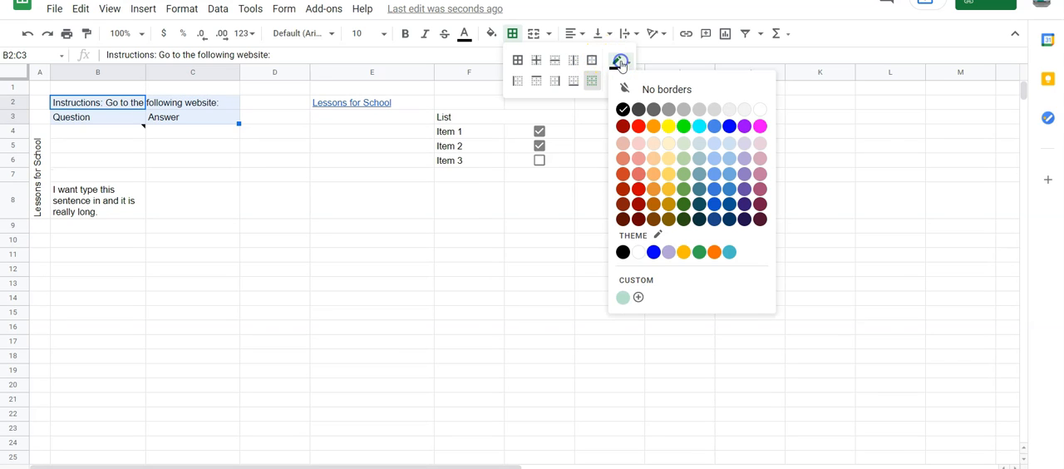
{"action": "left_click", "coordinate": [746, 109]}
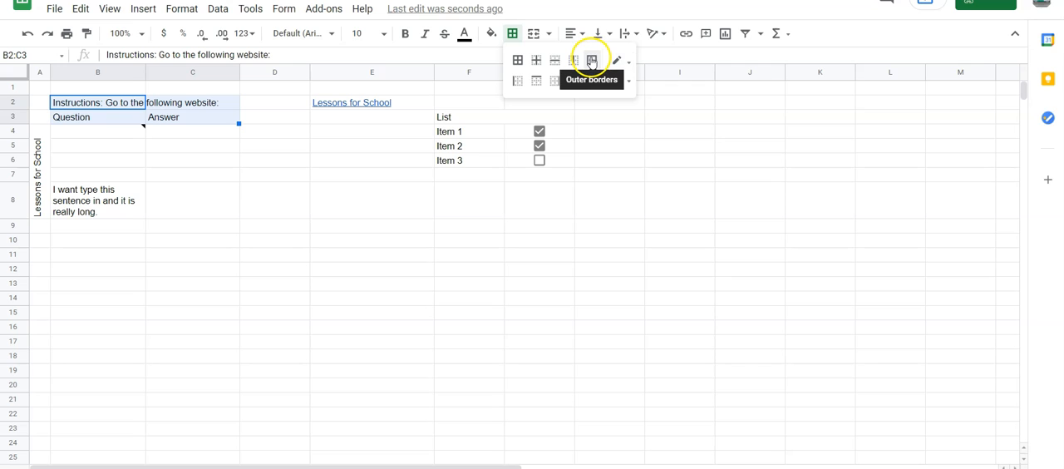
{"action": "left_click", "coordinate": [518, 61]}
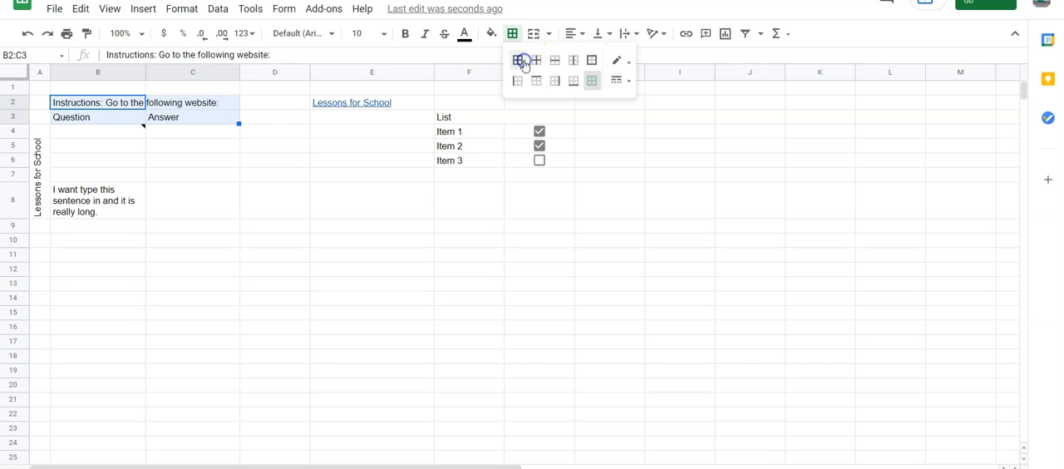
{"action": "left_click", "coordinate": [323, 257]}
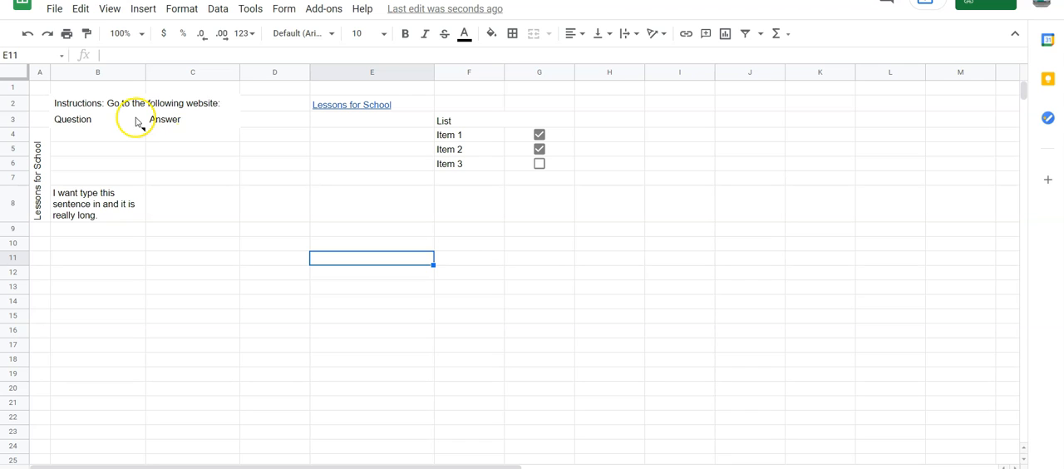
Start a protected range for B2:C3 with the description "Instructions, Questions and Answers".
{"action": "left_click", "coordinate": [75, 102]}
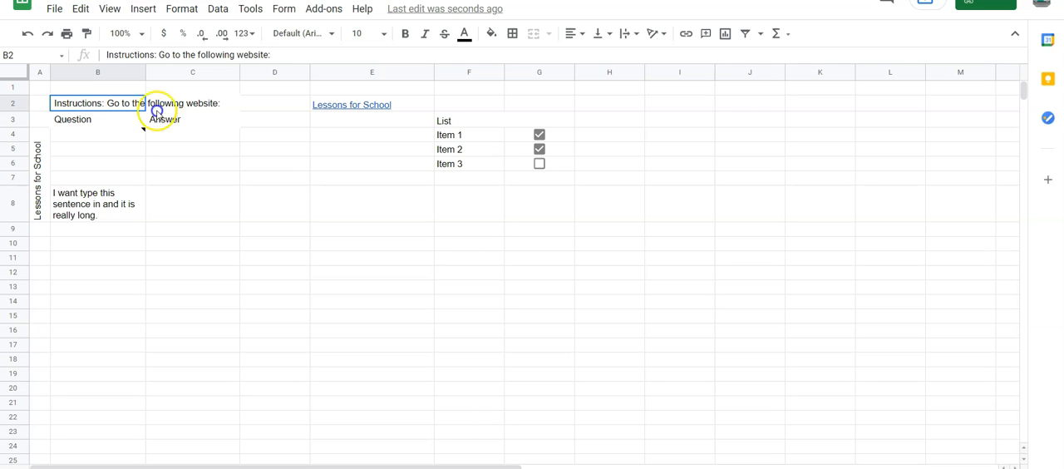
{"action": "left_click", "coordinate": [166, 119], "text": "shift"}
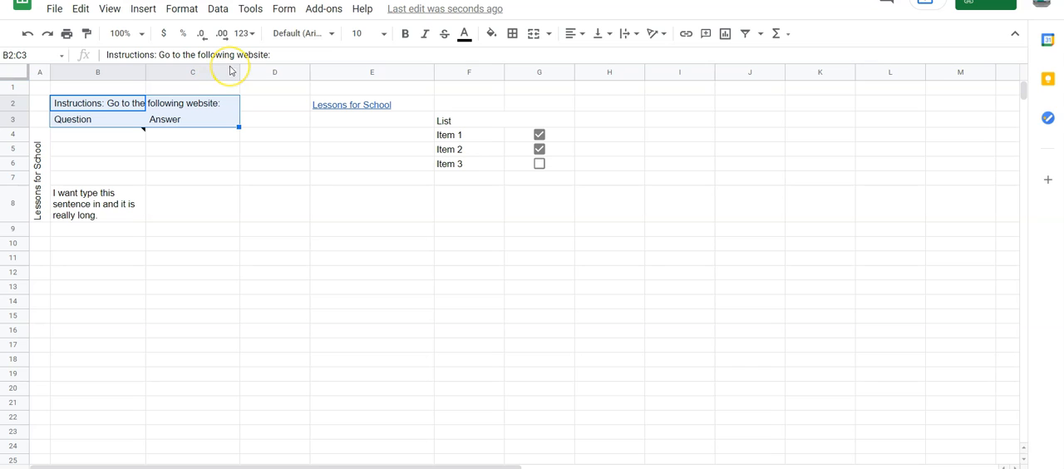
{"action": "left_click", "coordinate": [219, 9]}
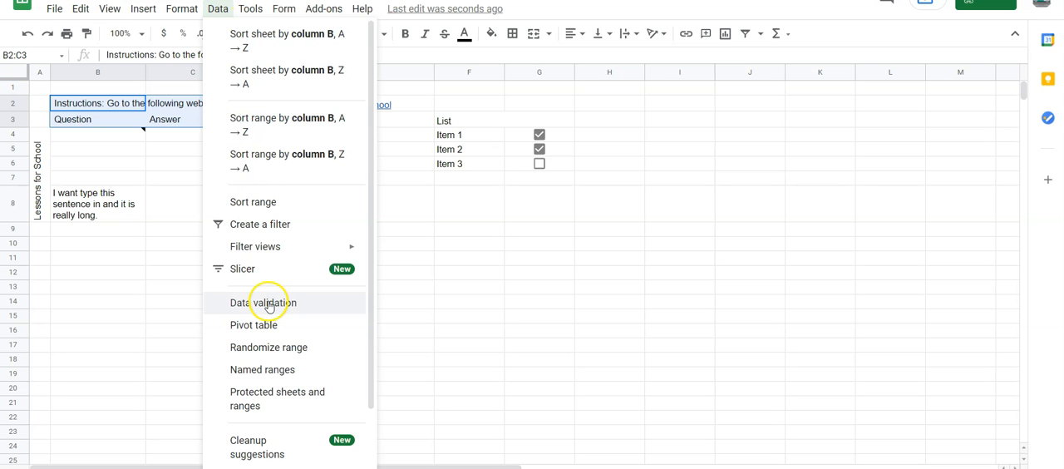
{"action": "left_click", "coordinate": [283, 398]}
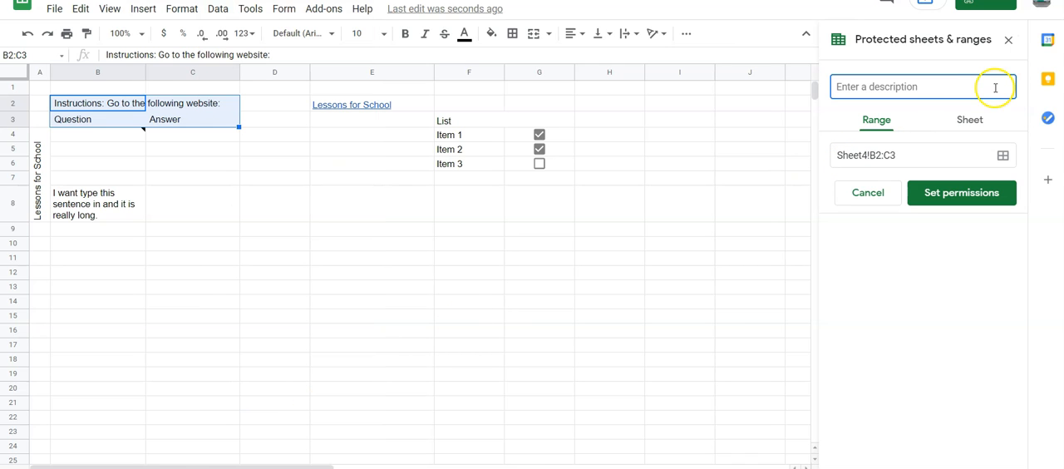
{"action": "type", "text": "Int"}
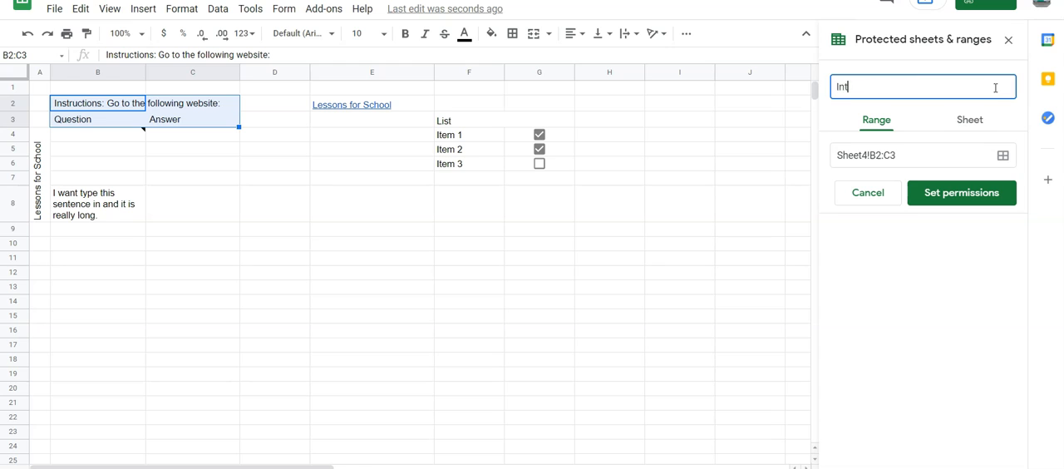
{"action": "type", "text": "ructions, Questionsa nd Answers"}
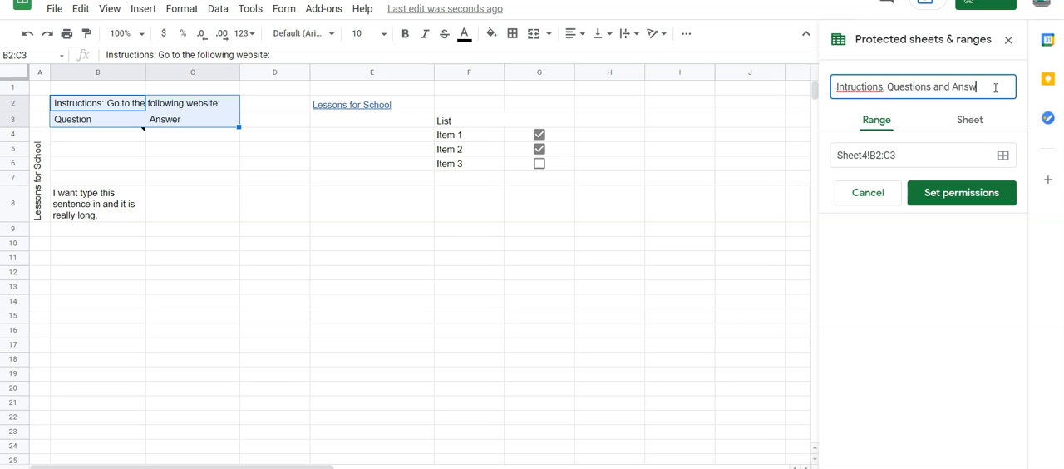
{"action": "right_click", "coordinate": [873, 87]}
{"action": "left_click", "coordinate": [913, 94]}
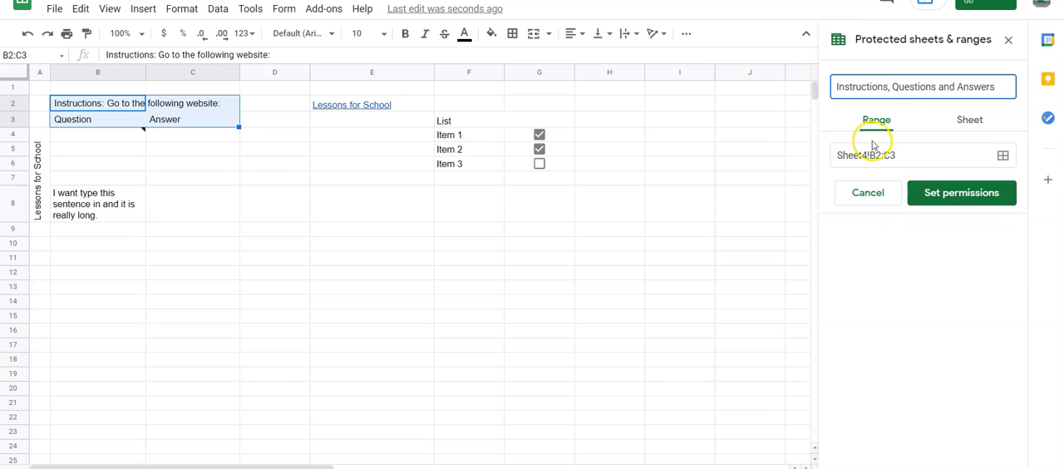
Restrict editing of the protected range B2:C3 to "Only you" and return to the sheet at cell B5.
{"action": "left_click", "coordinate": [939, 194]}
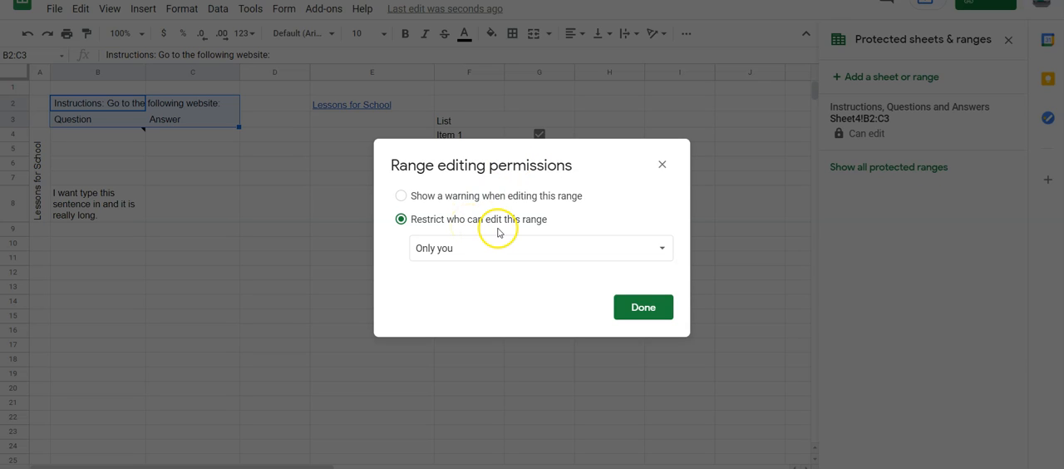
{"action": "left_click", "coordinate": [543, 245]}
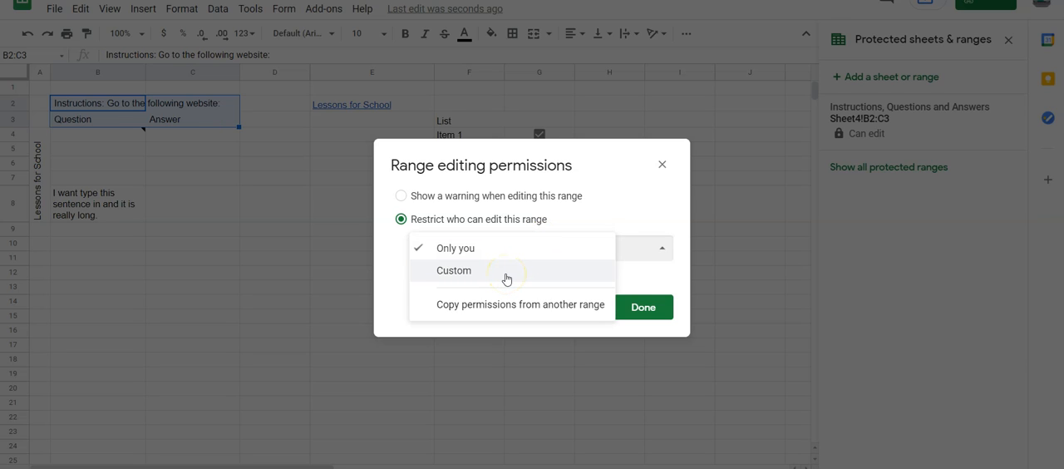
{"action": "left_click", "coordinate": [544, 243]}
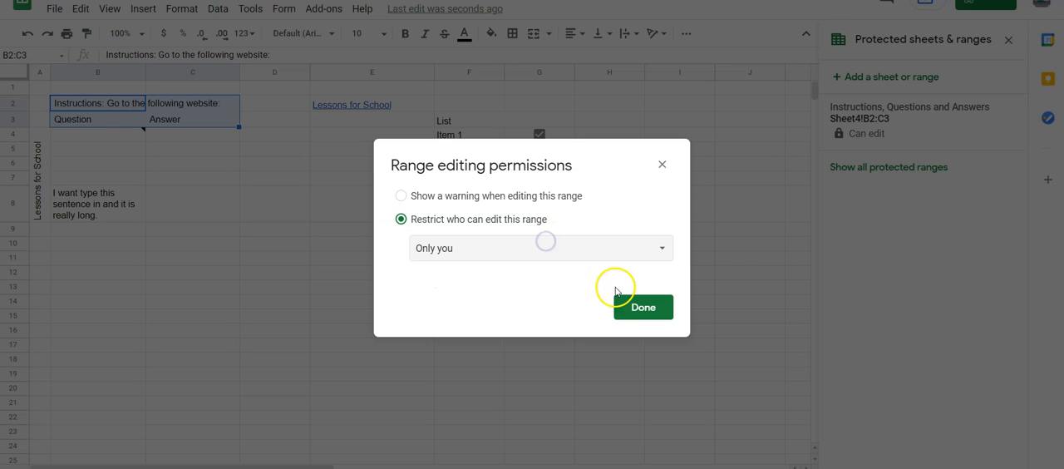
{"action": "left_click", "coordinate": [637, 309]}
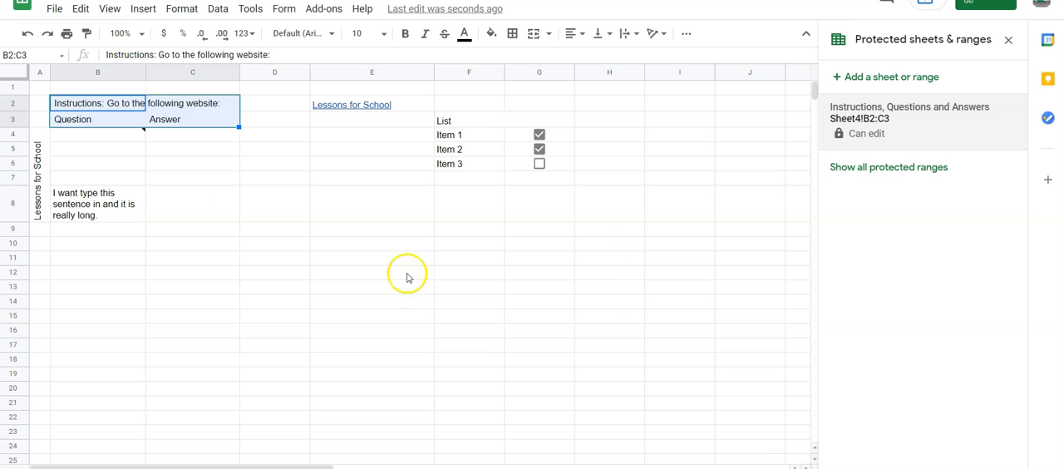
{"action": "left_click", "coordinate": [94, 155]}
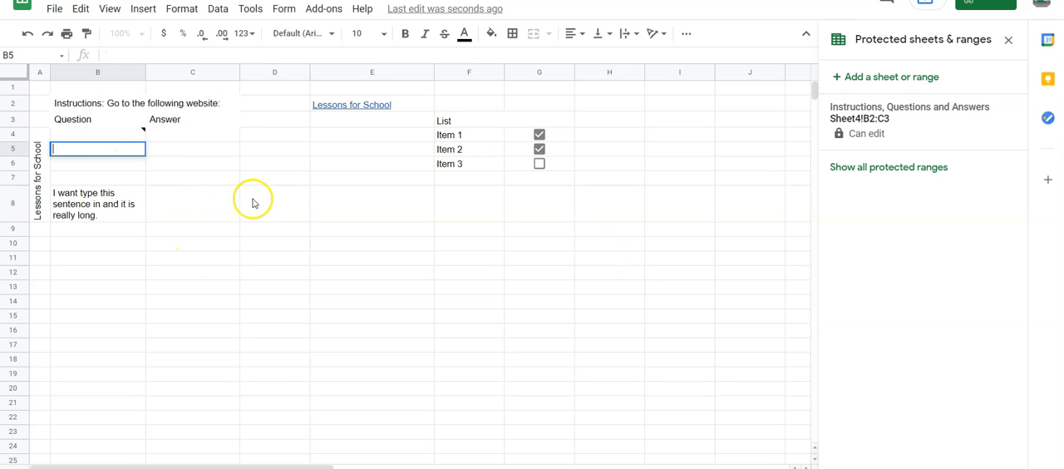